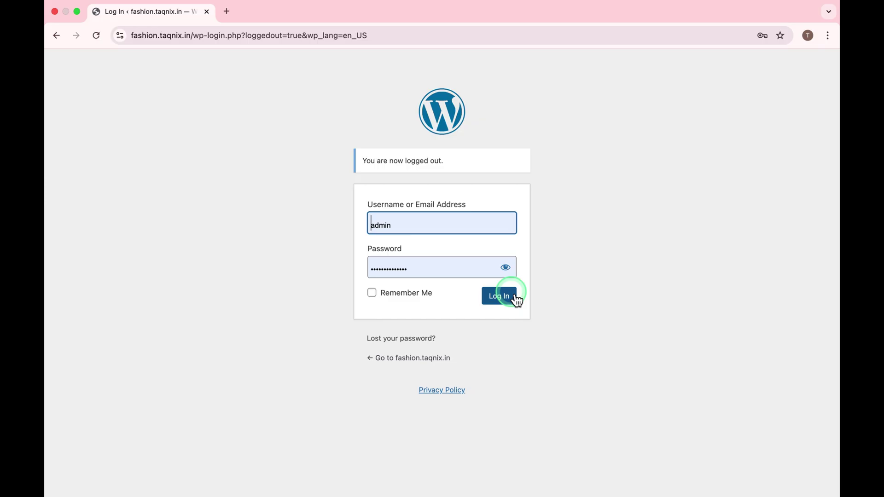
Log in to WordPress Admin and go to Plugins > Add New Plugin
left_click(514, 296)
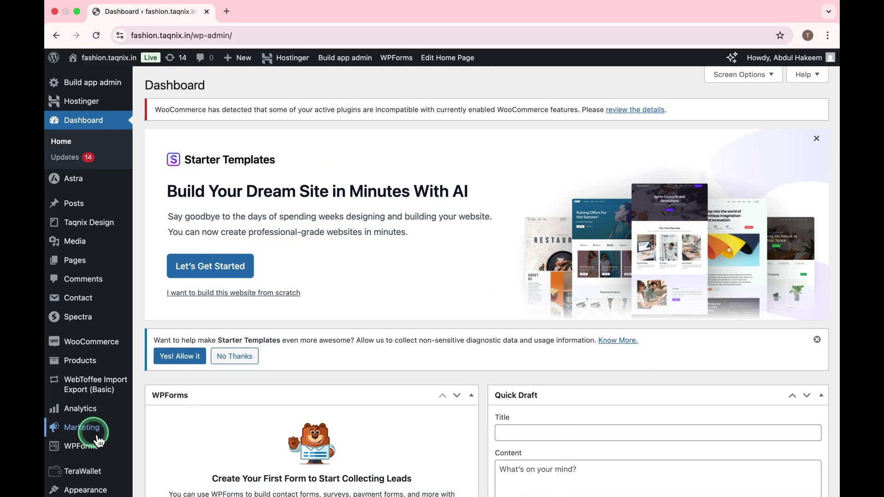
scroll(95, 435, "down", 5)
mouse_move(98, 433)
mouse_move(80, 408)
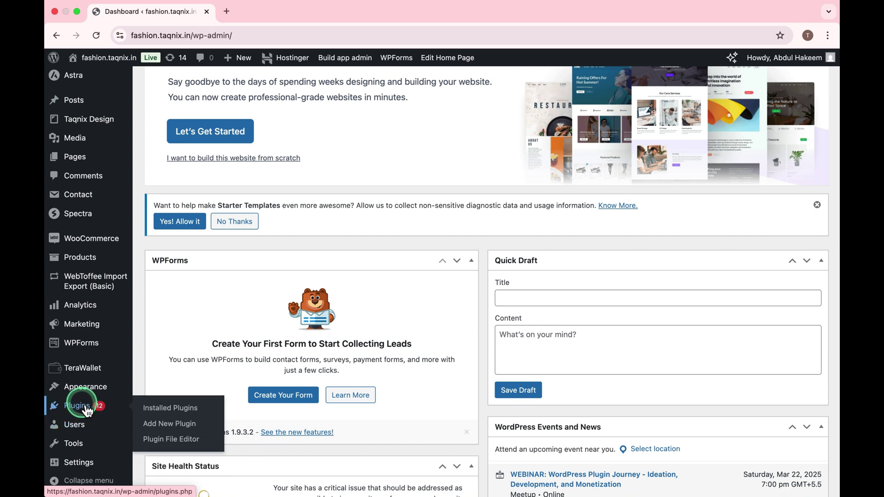
left_click(184, 431)
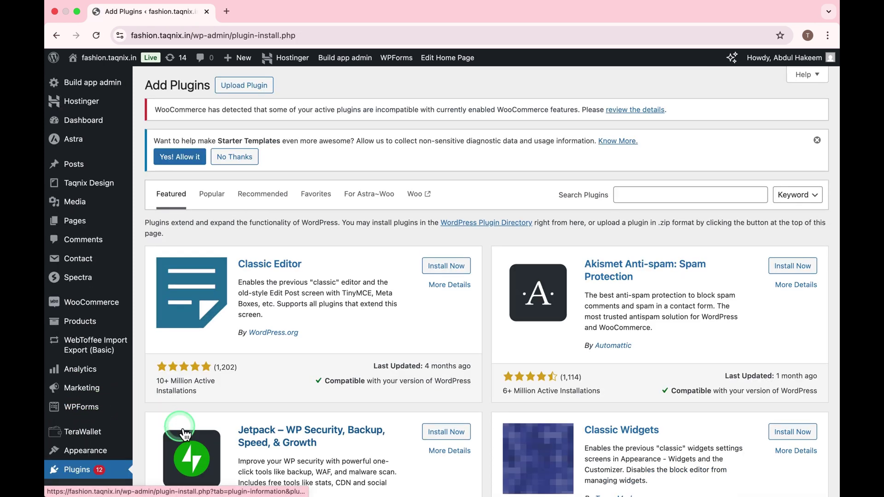
Search the plugin directory for 'taqnix', then install and activate the Taqnix plugin
left_click(627, 200)
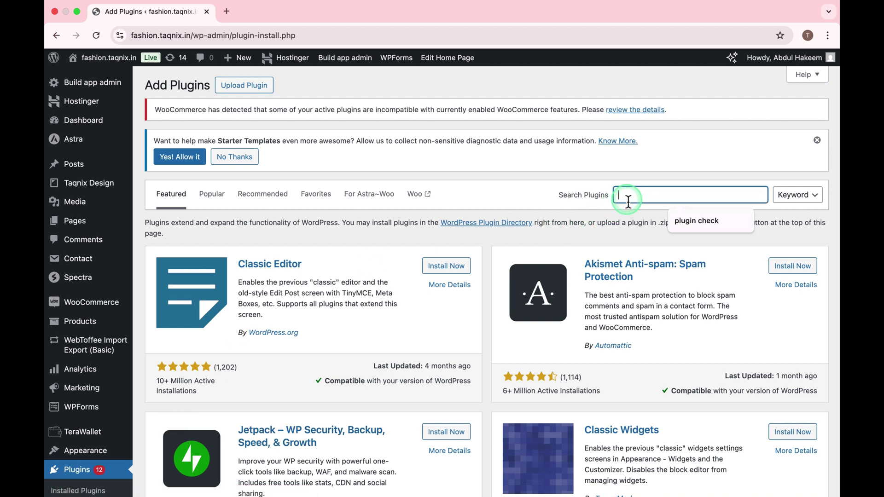
type("taqnix")
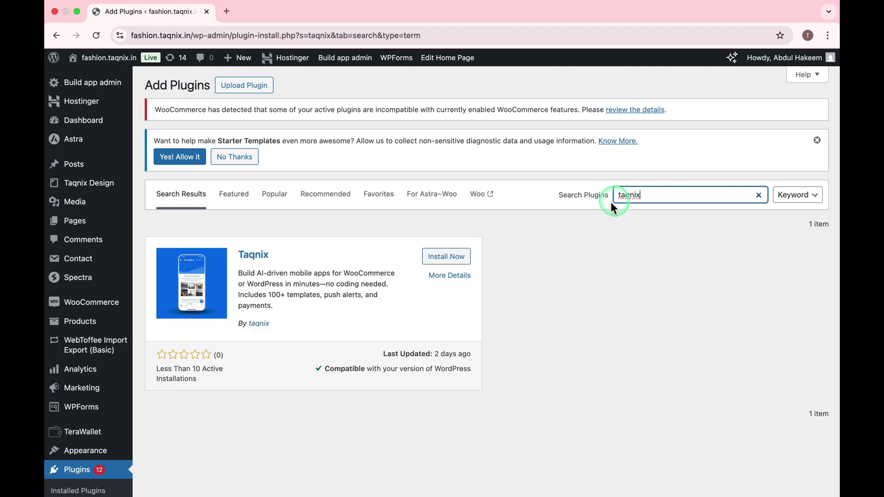
left_click(440, 259)
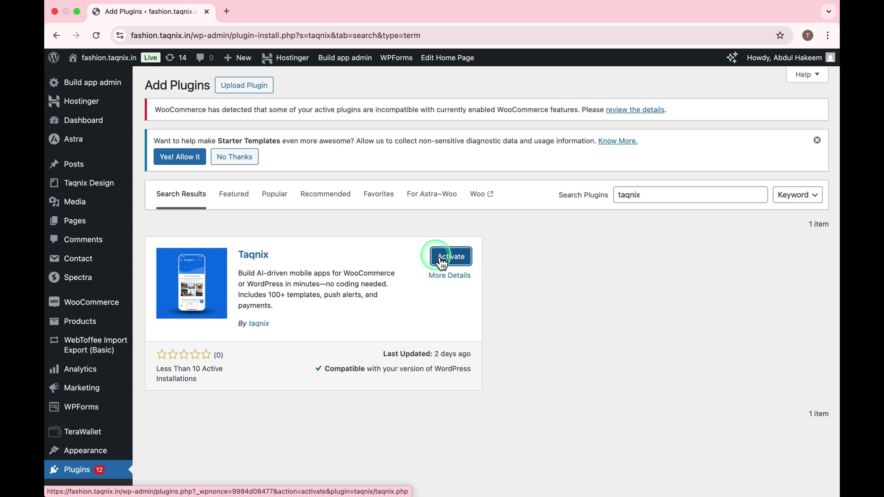
left_click(455, 263)
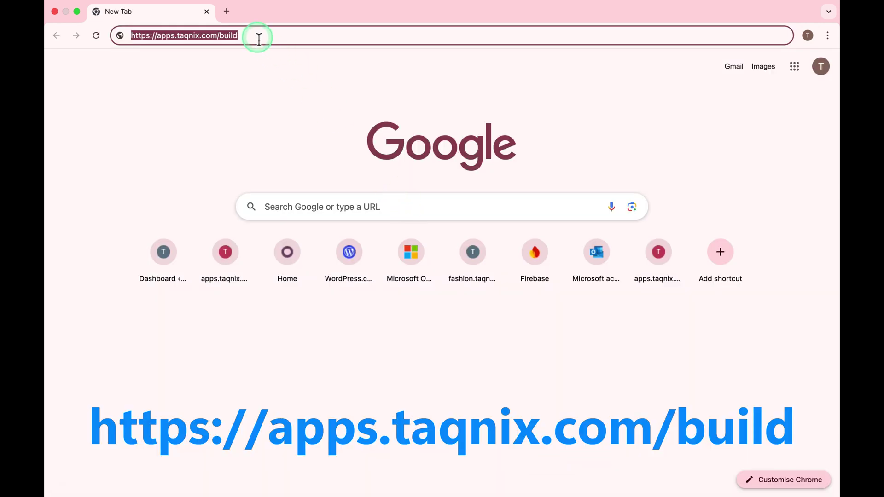
Load apps.taqnix.com/build and switch to the new account registration form
left_click(257, 36)
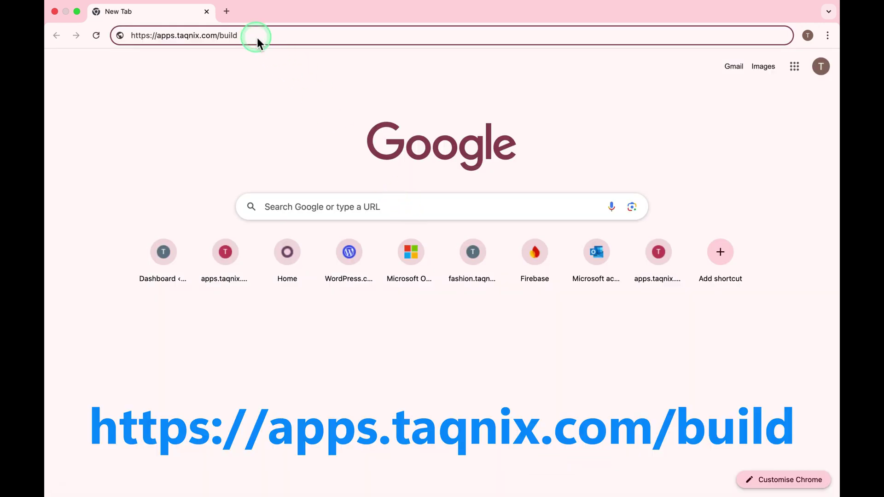
key("Return")
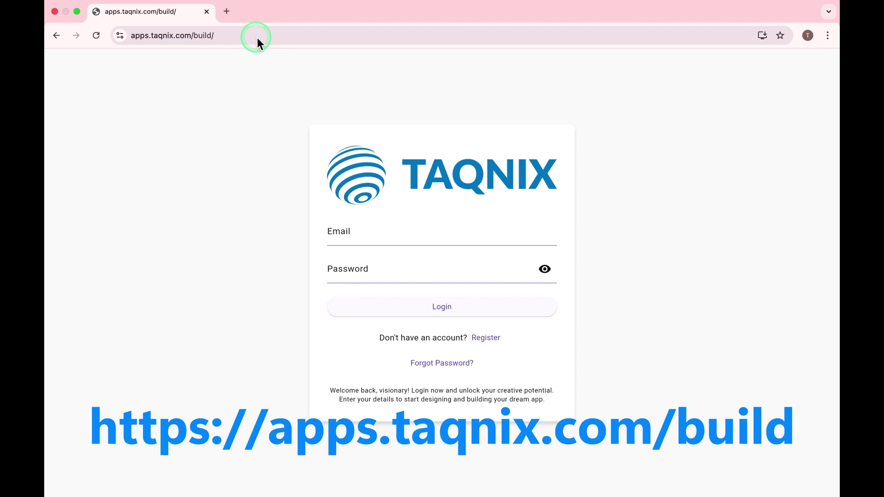
left_click(481, 340)
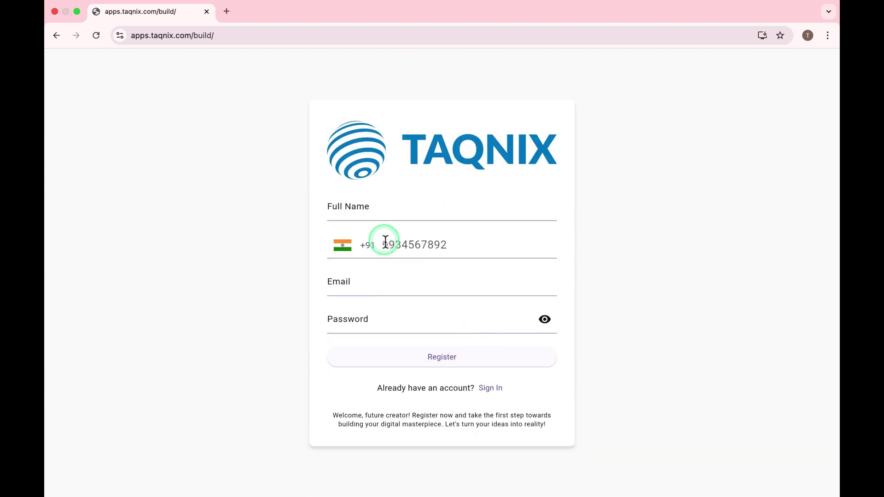
Fill in the full name, phone number, e-mail address and password, then submit the registration
left_click(363, 212)
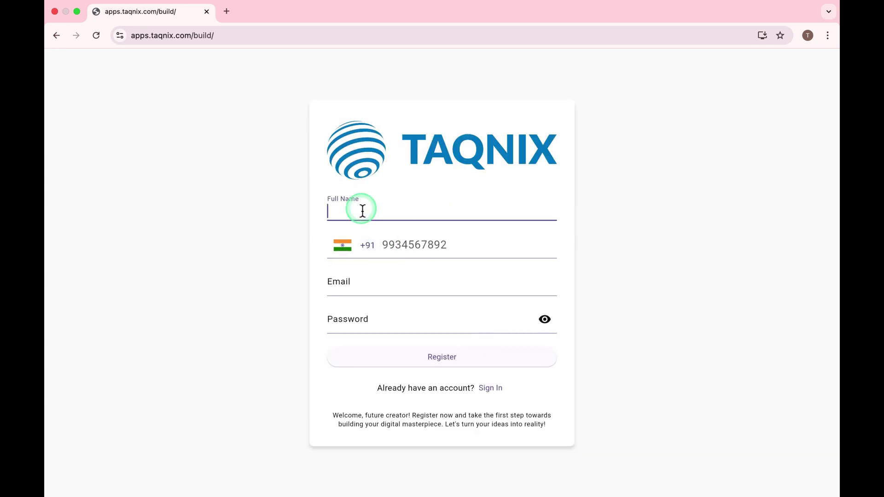
type("Maryam")
left_click(407, 249)
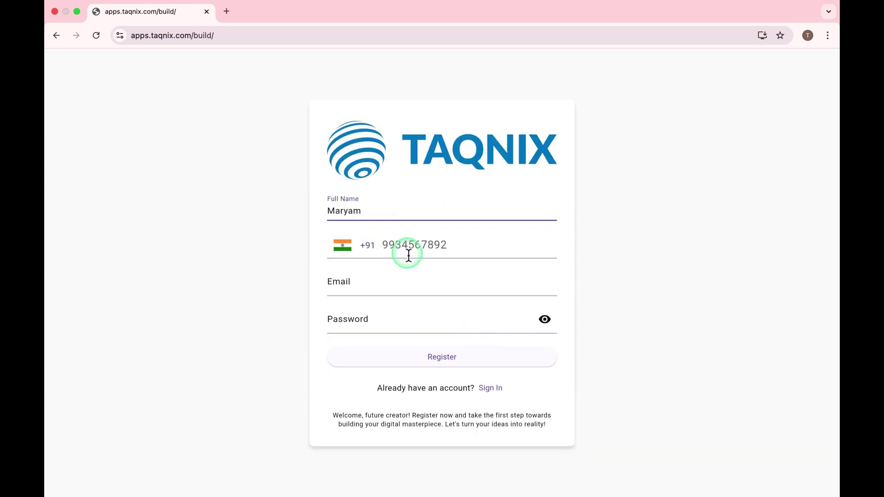
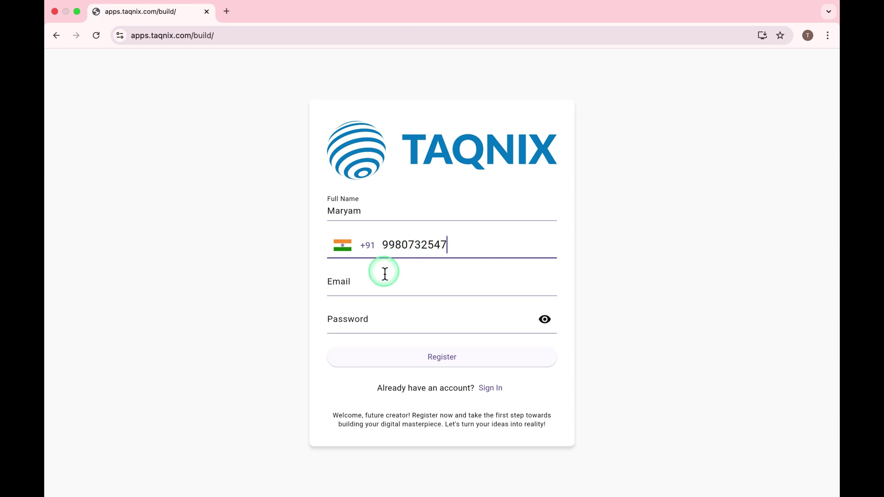
left_click(378, 283)
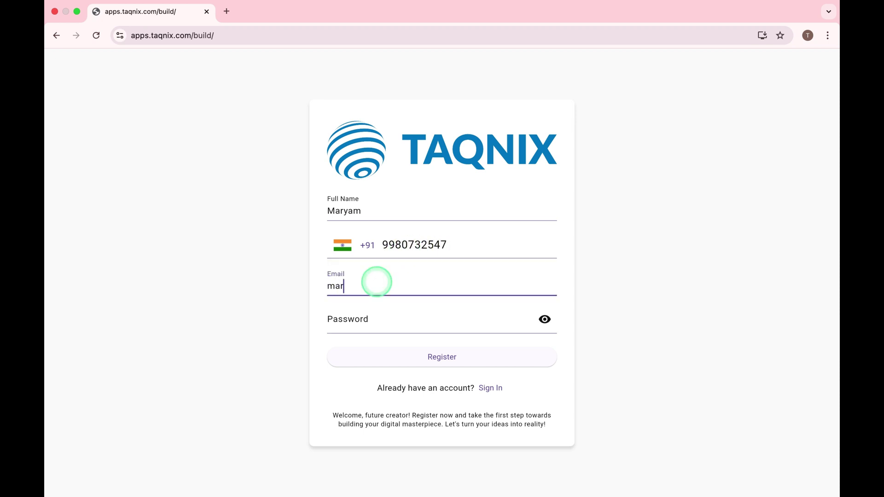
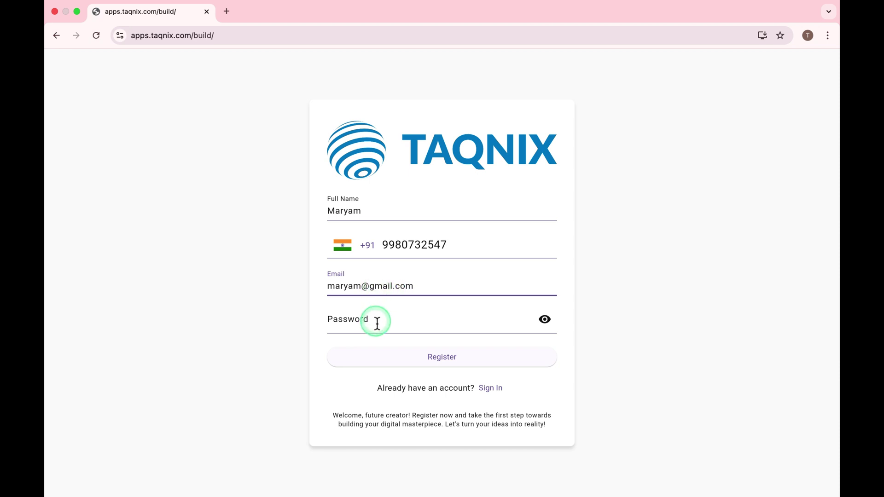
left_click(376, 322)
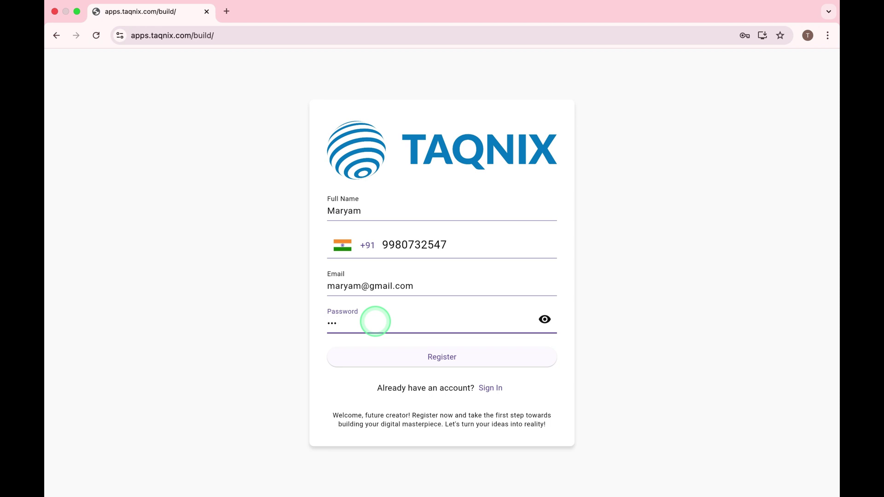
left_click(392, 355)
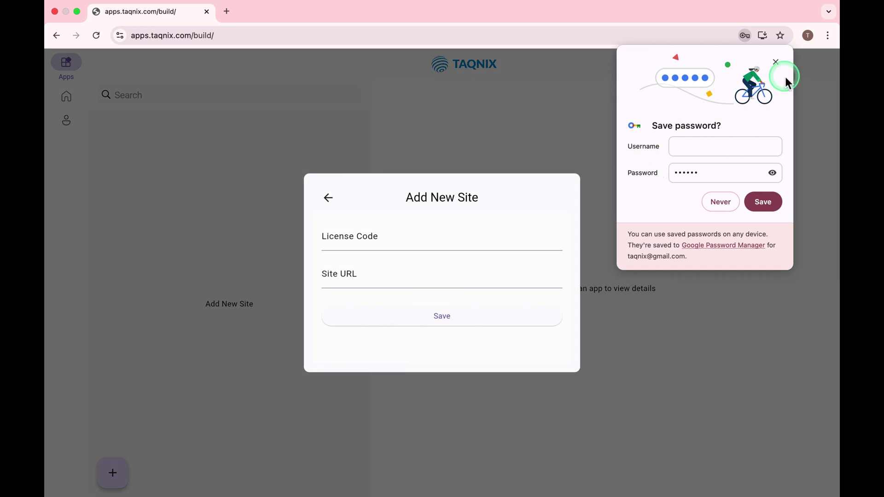
left_click(776, 64)
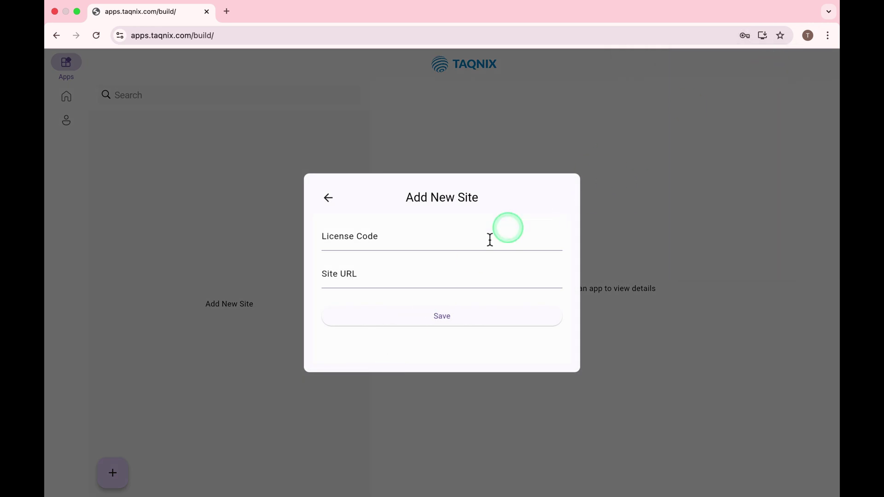
left_click(457, 245)
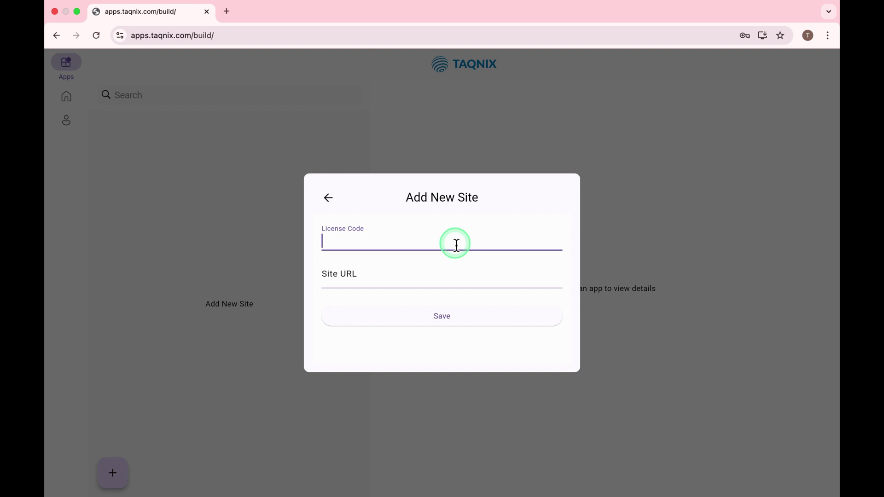
type("TAQNIX")
left_click(420, 279)
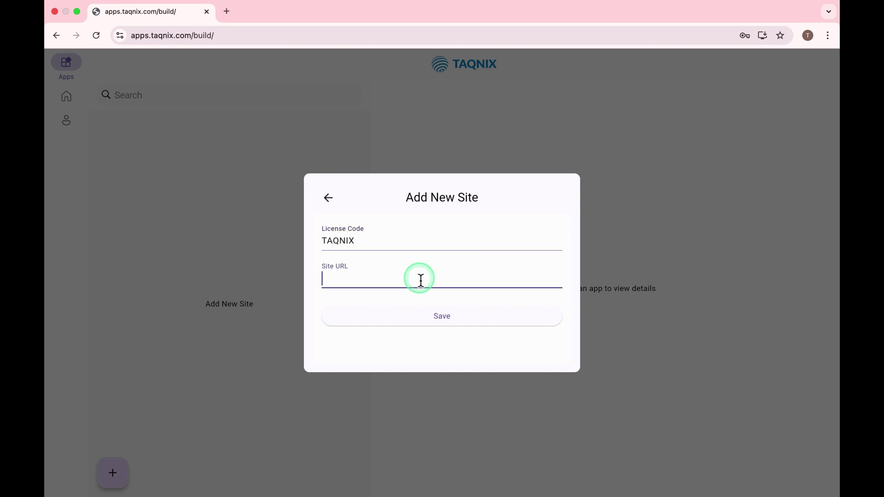
type("http")
type("s://taqni")
type("s://taqnix.in")
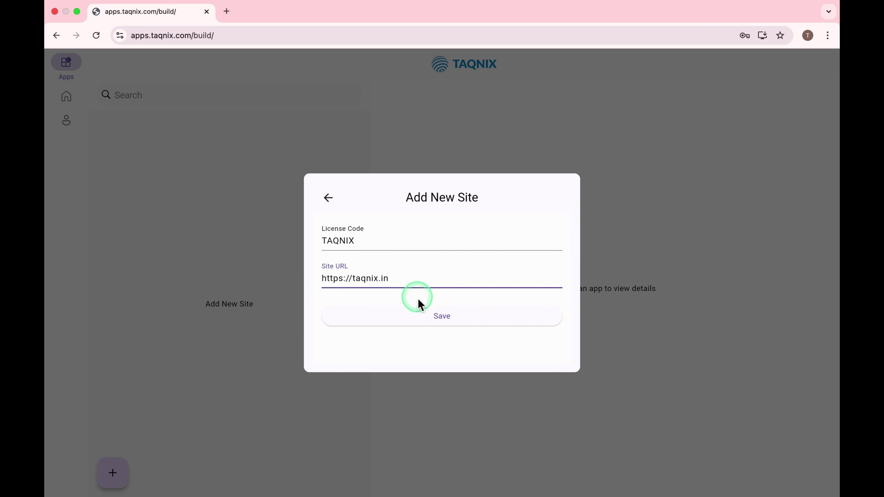
left_click(417, 322)
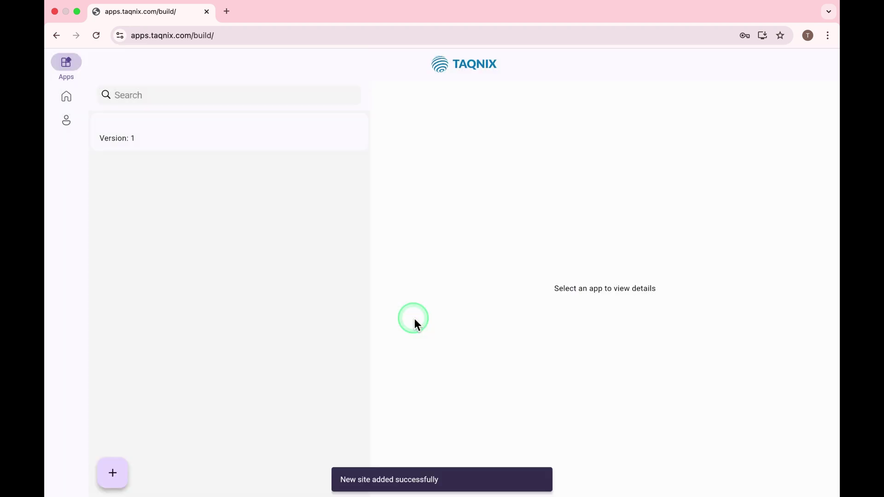
Open the Version: 1 app and enter 'Fashion Store' as its App Name
left_click(238, 138)
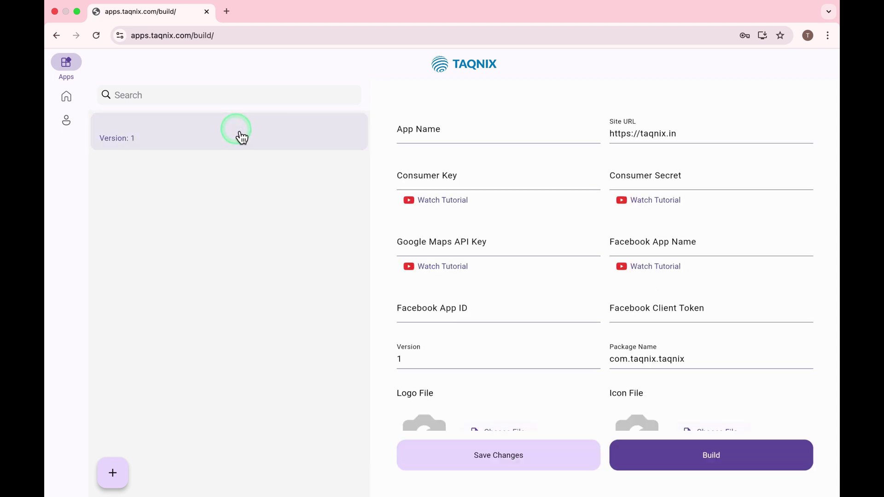
left_click(441, 132)
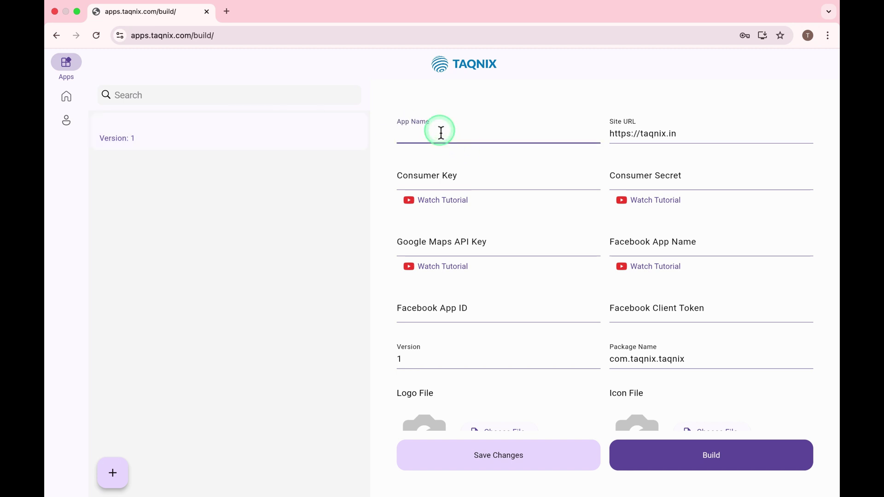
type("Fashion Store")
left_click(559, 183)
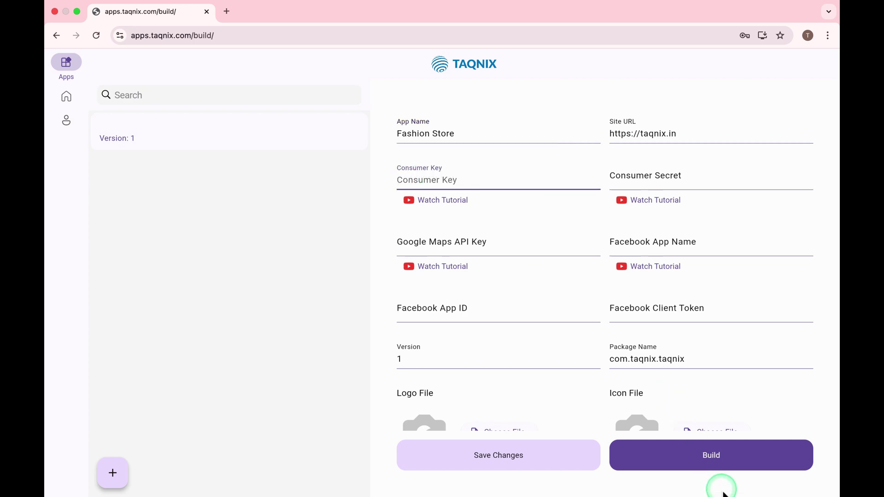
Paste the Consumer Key from note.txt into the Consumer Key field
left_click(715, 479)
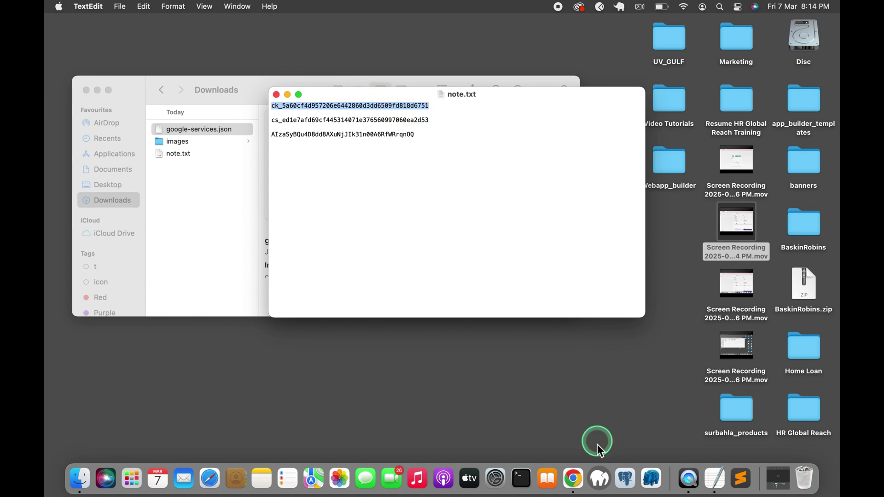
left_click(573, 479)
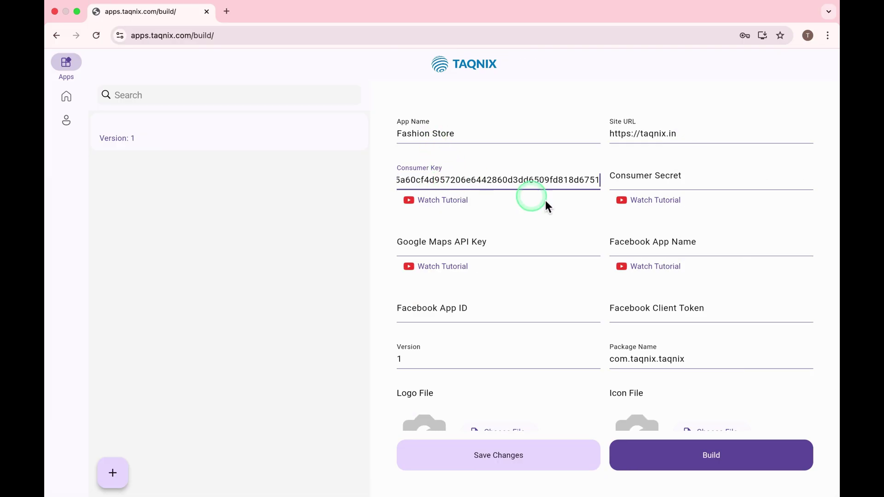
Copy the consumer secret from note.txt and paste it into Consumer Secret
left_click(631, 182)
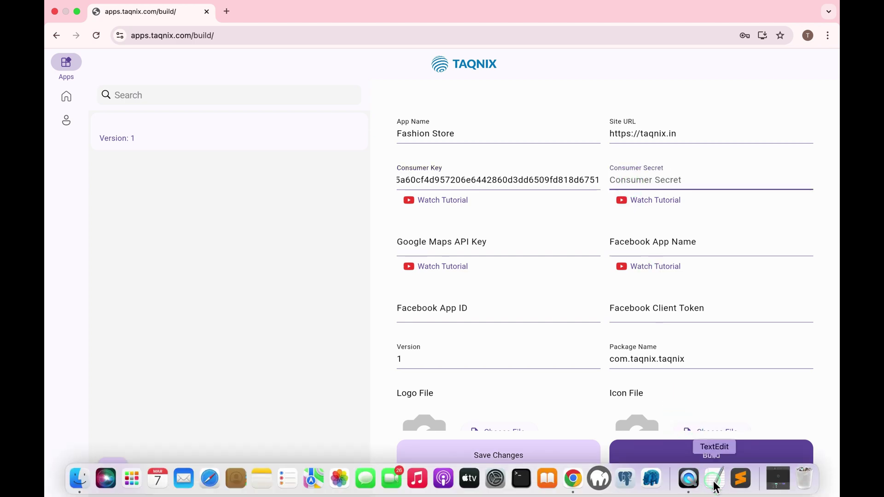
left_click(713, 480)
double_click(365, 120)
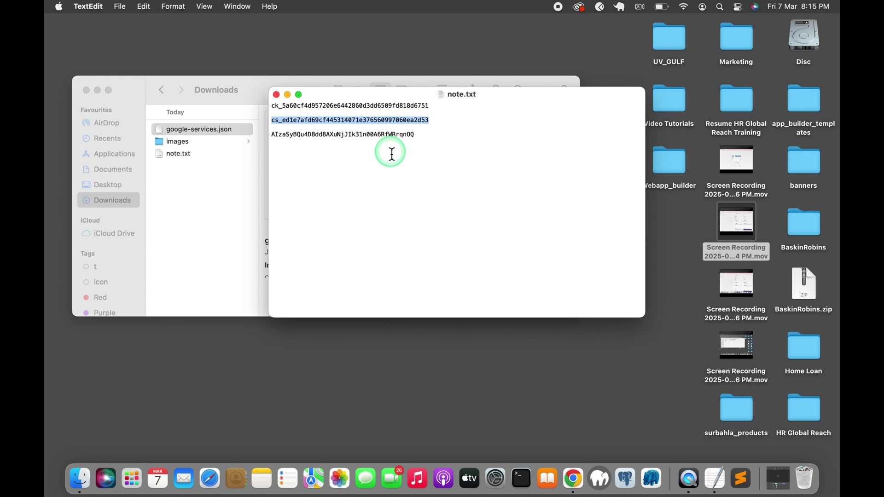
left_click(573, 479)
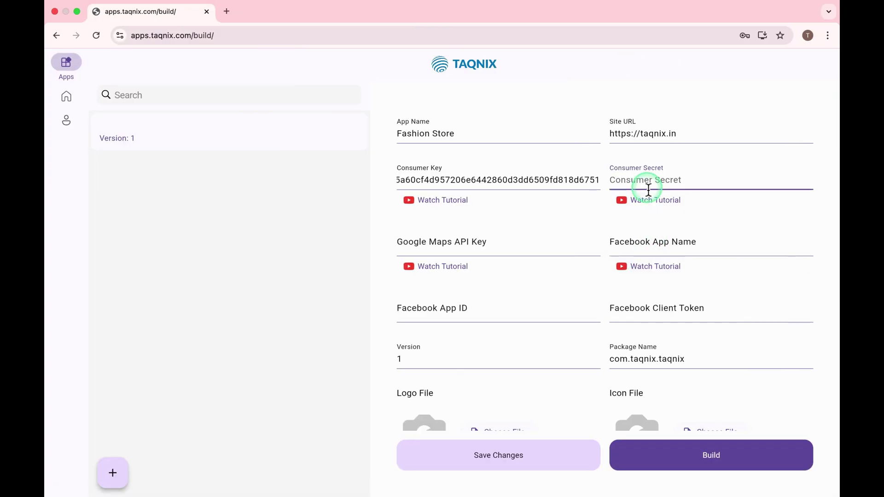
key("super+v")
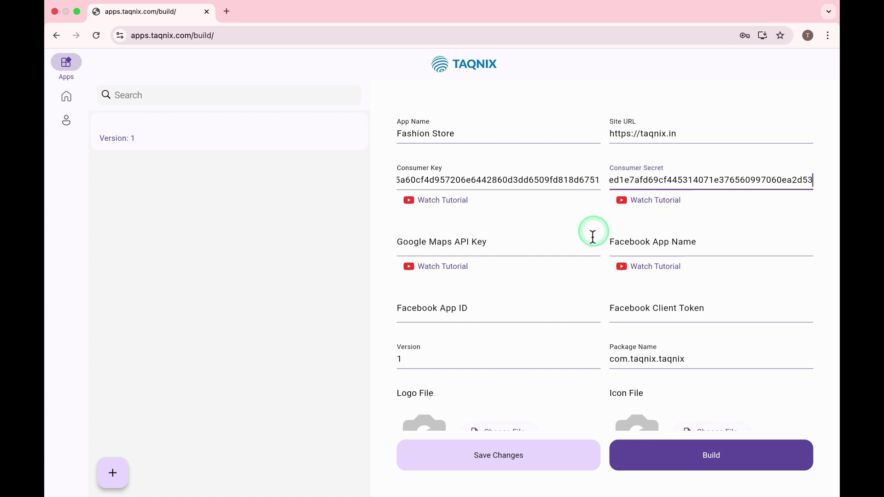
Copy the Google Maps API key from note.txt and paste it into its field
left_click(579, 248)
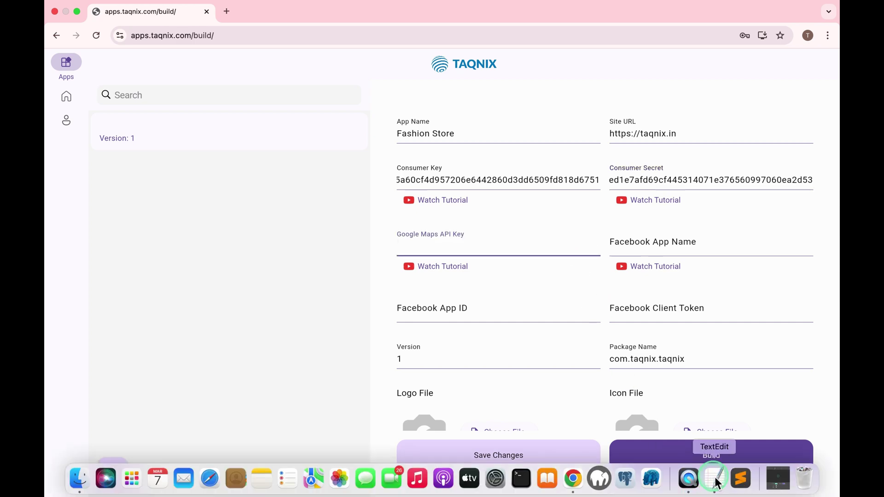
left_click(715, 479)
double_click(382, 134)
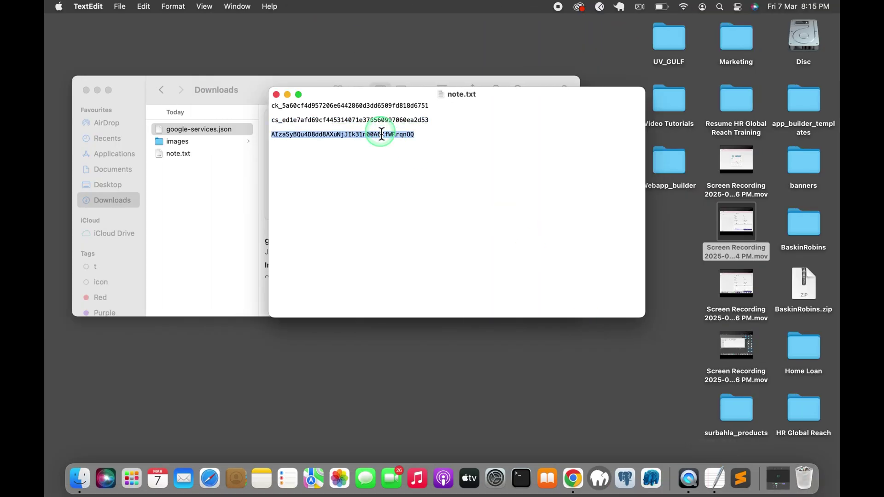
left_click(574, 478)
left_click(475, 248)
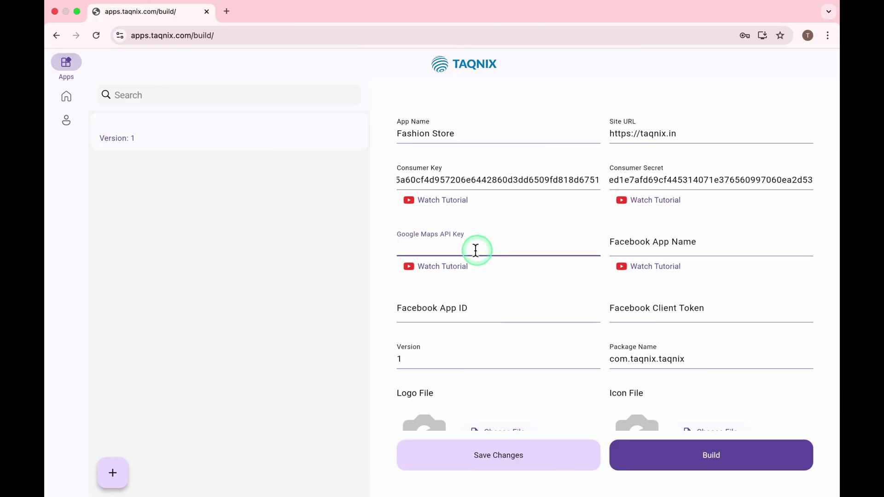
key("super+v")
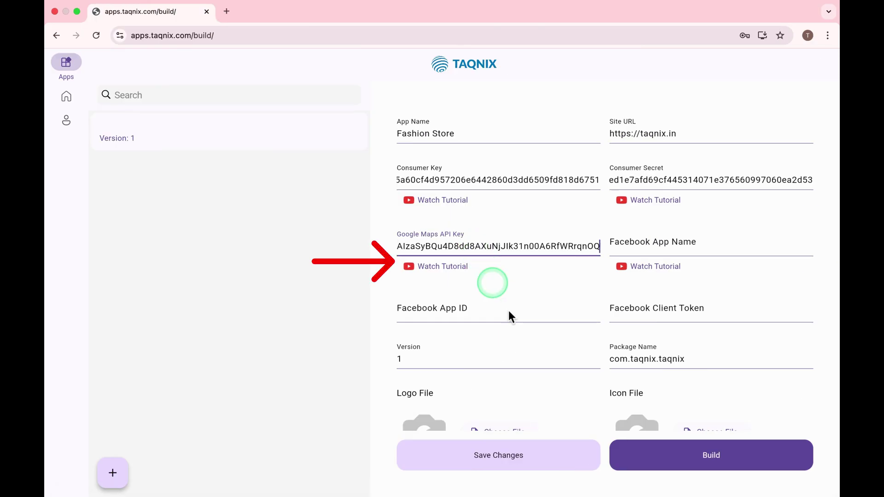
scroll(518, 333, "down", 2)
Upload logo.png, icon.png and splash.png from the images folder as logo, icon and splash
scroll(519, 336, "down", 3)
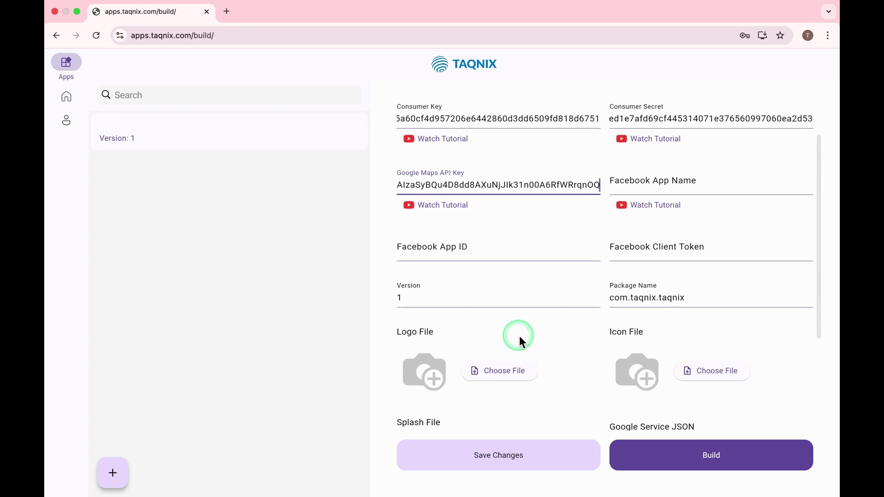
left_click(507, 361)
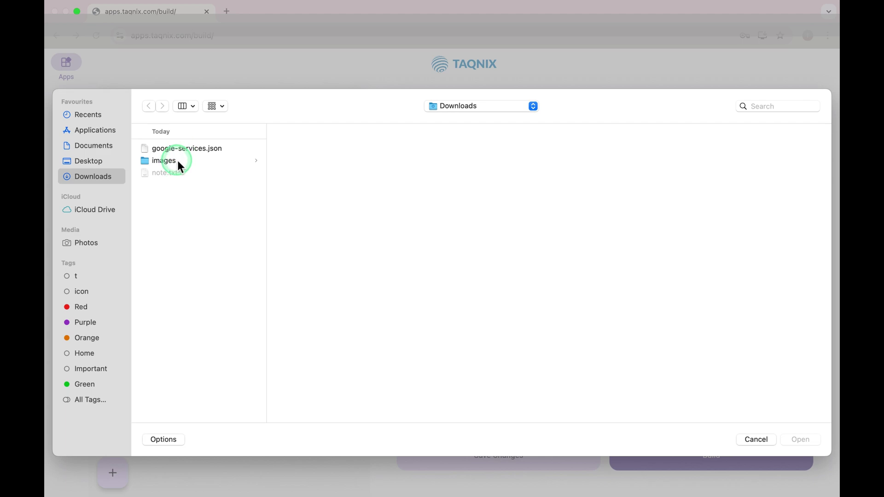
left_click(176, 162)
double_click(295, 160)
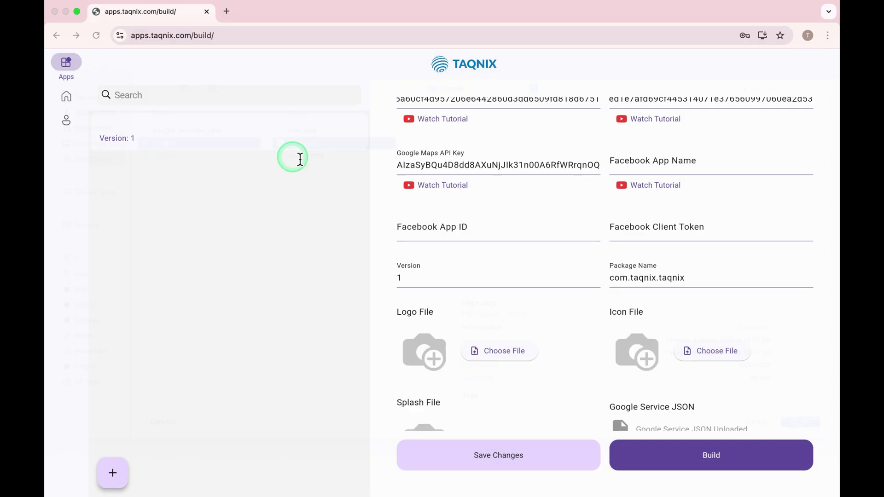
left_click(676, 360)
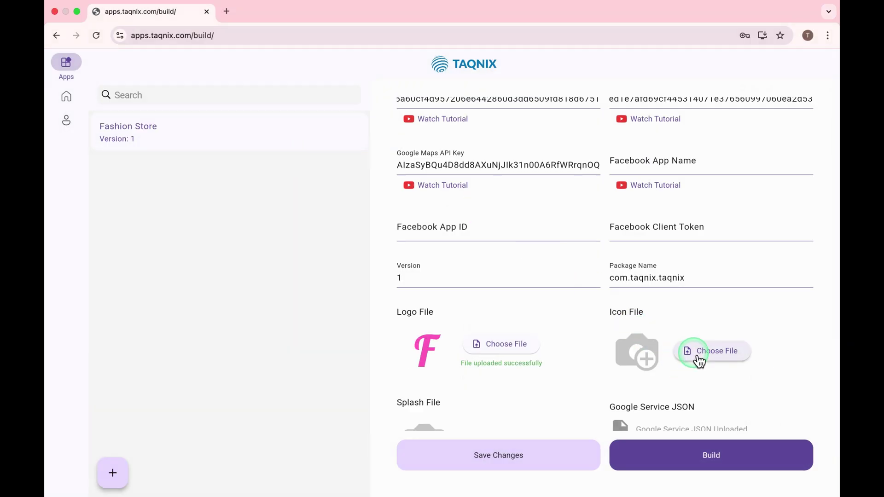
left_click(696, 355)
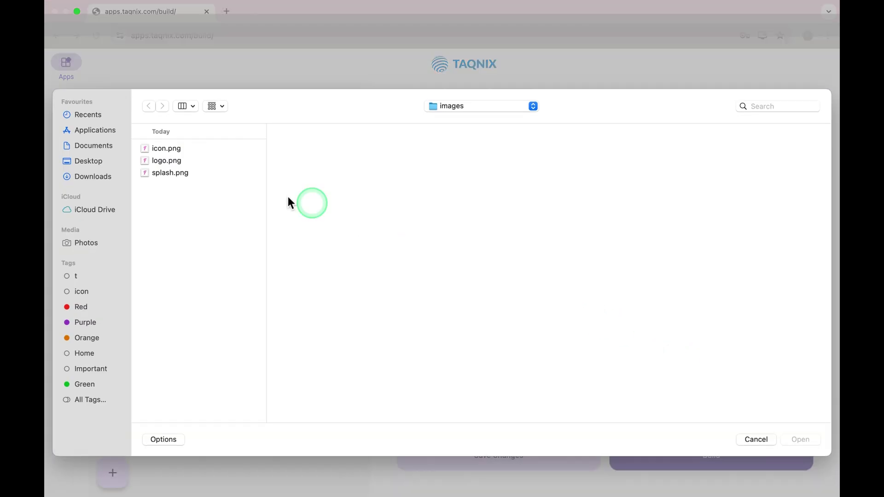
left_click(168, 149)
double_click(169, 150)
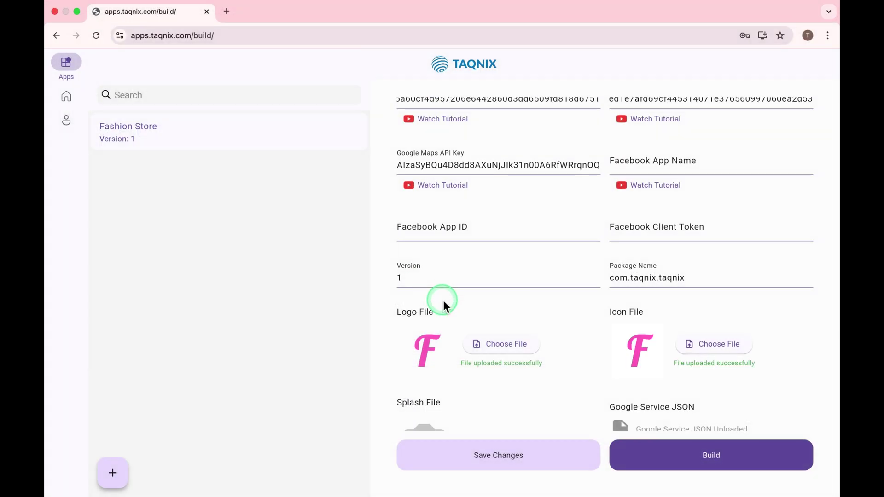
scroll(443, 300, "down", 3)
left_click(501, 356)
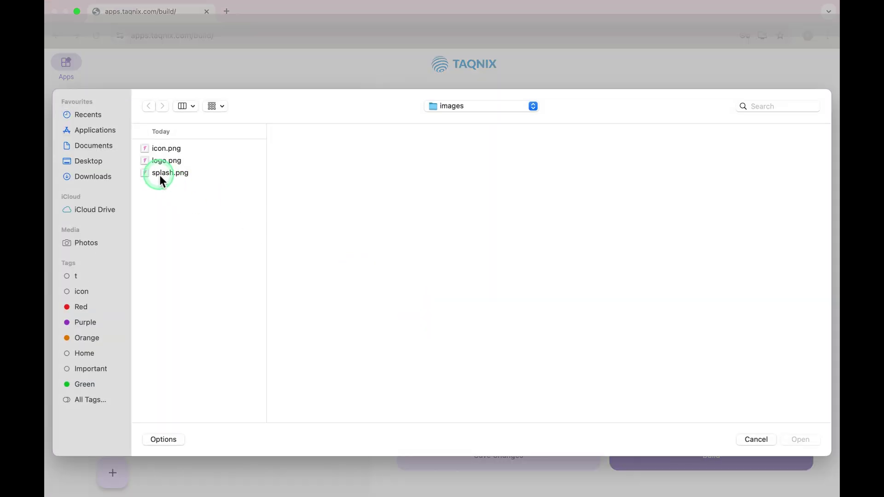
double_click(161, 173)
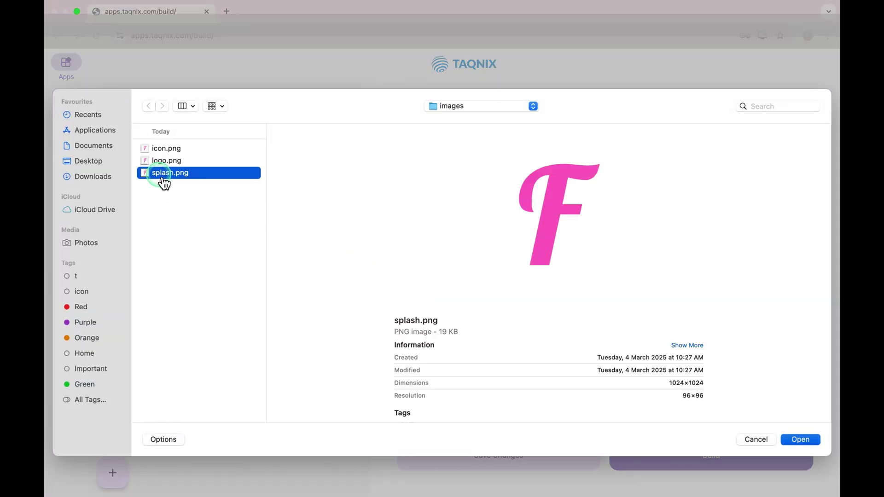
Upload google-services.json from the Downloads folder
scroll(597, 334, "down", 2)
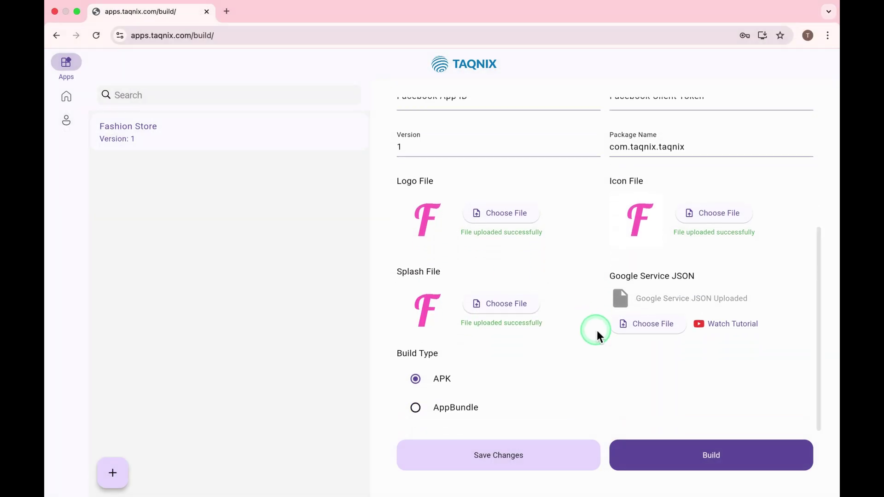
left_click(659, 331)
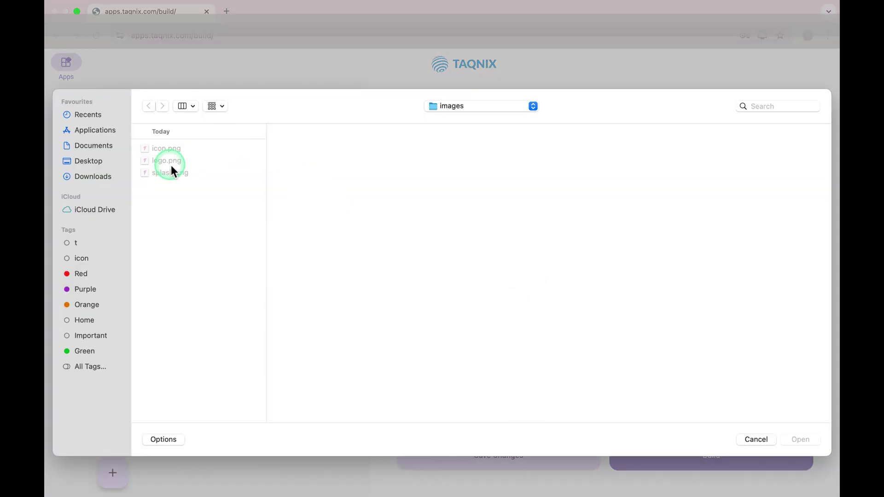
left_click(109, 175)
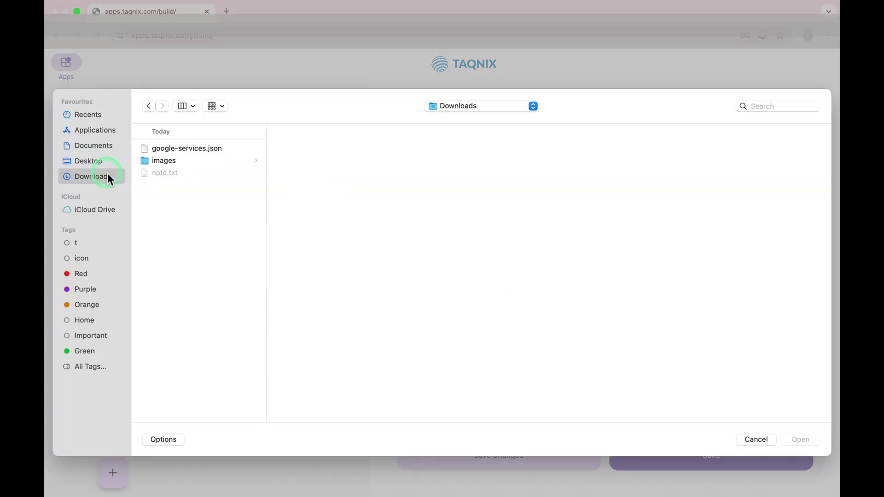
left_click(163, 148)
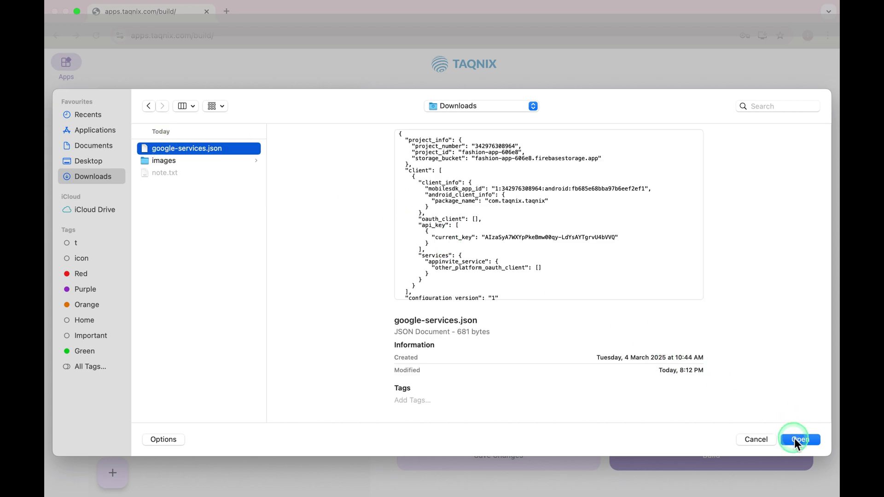
left_click(798, 440)
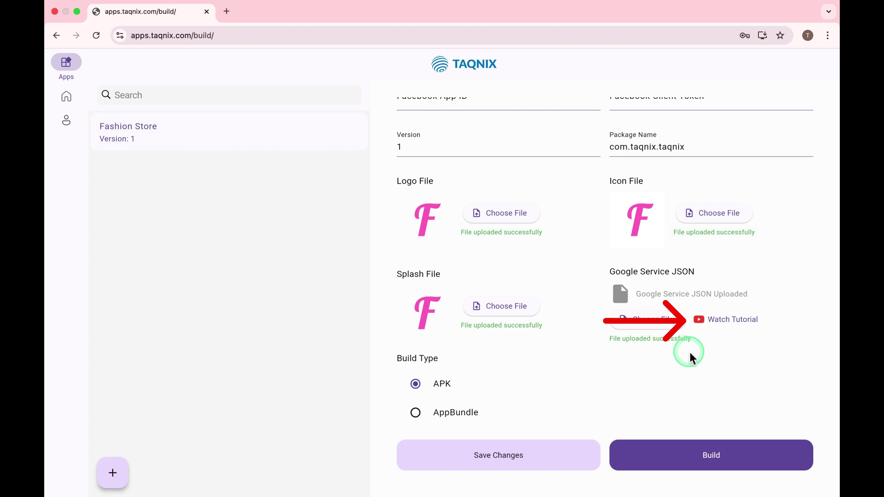
Save the Fashion Store settings with APK build type, start the build and acknowledge the notice
scroll(690, 352, "down", 1)
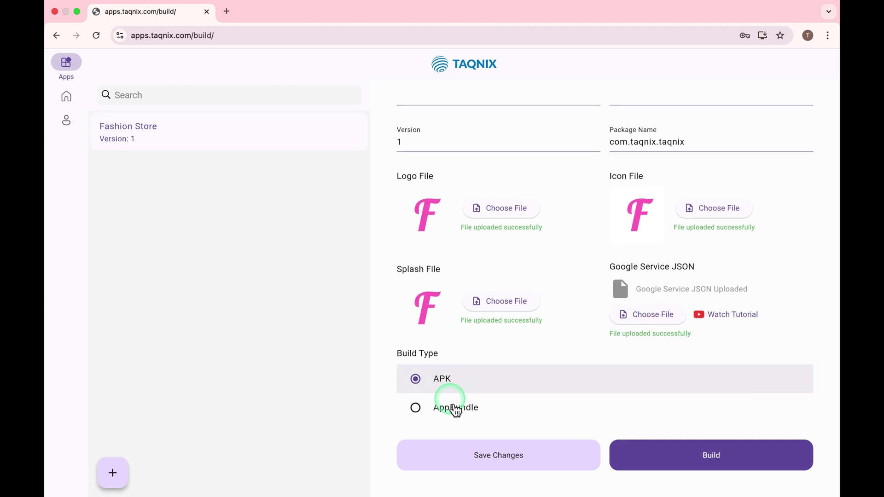
left_click(463, 456)
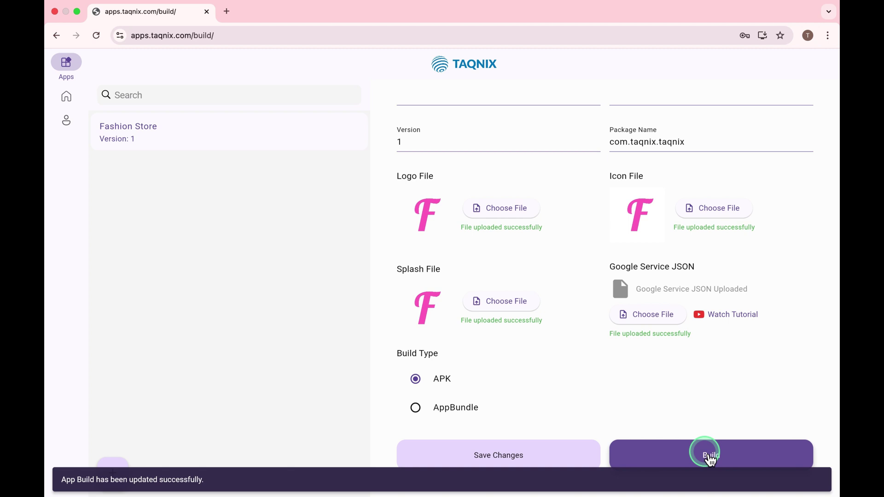
left_click(709, 456)
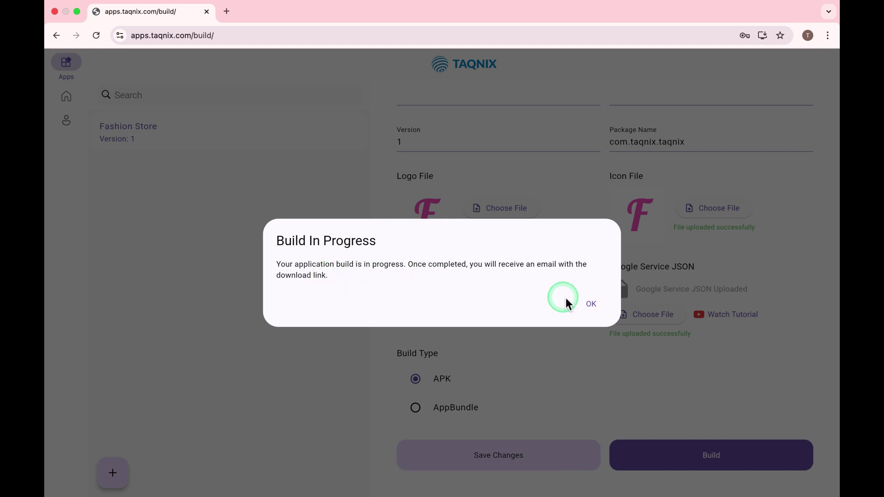
left_click(590, 304)
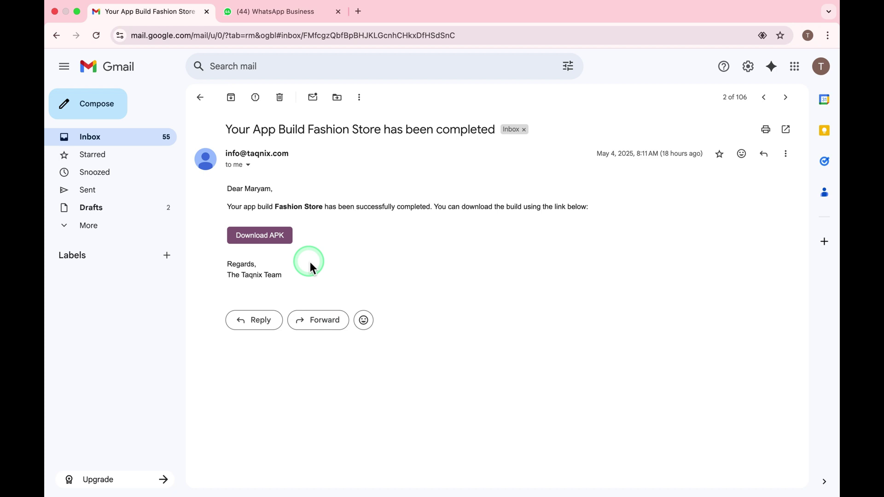
Download app-release.apk.zip from the completion email and extract app-release.apk in Downloads
left_click(271, 239)
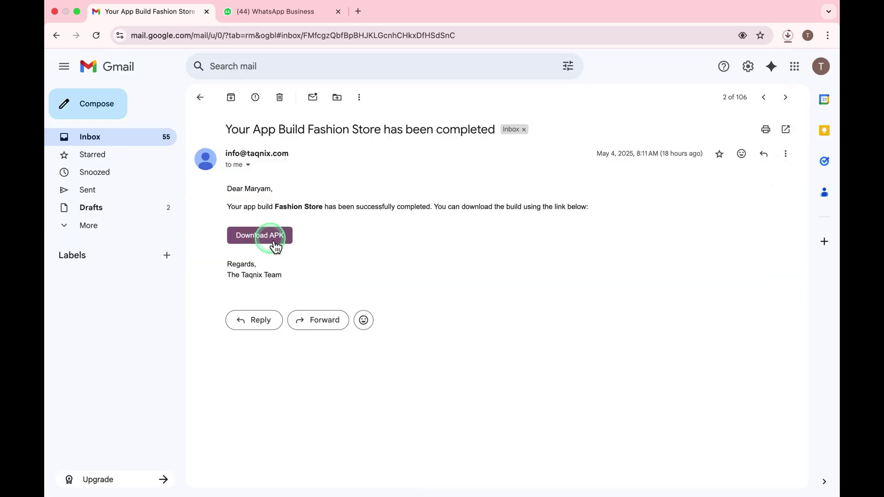
key("ctrl+Left")
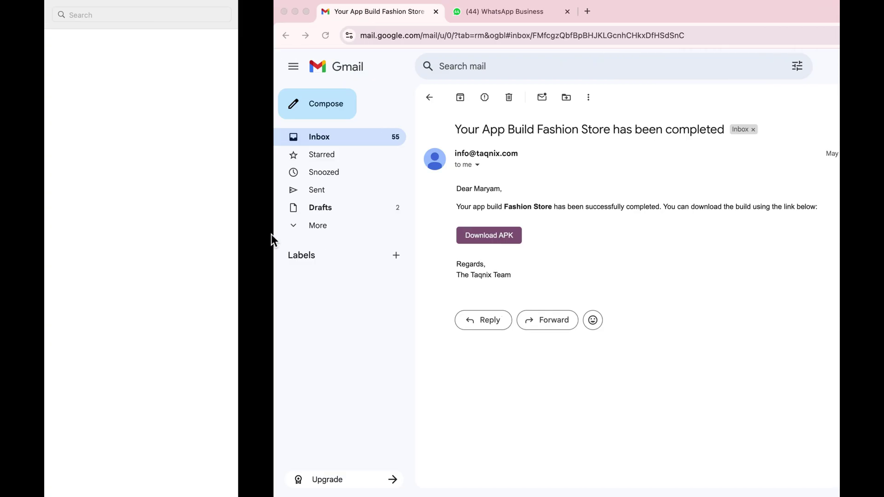
left_click(175, 86)
double_click(162, 57)
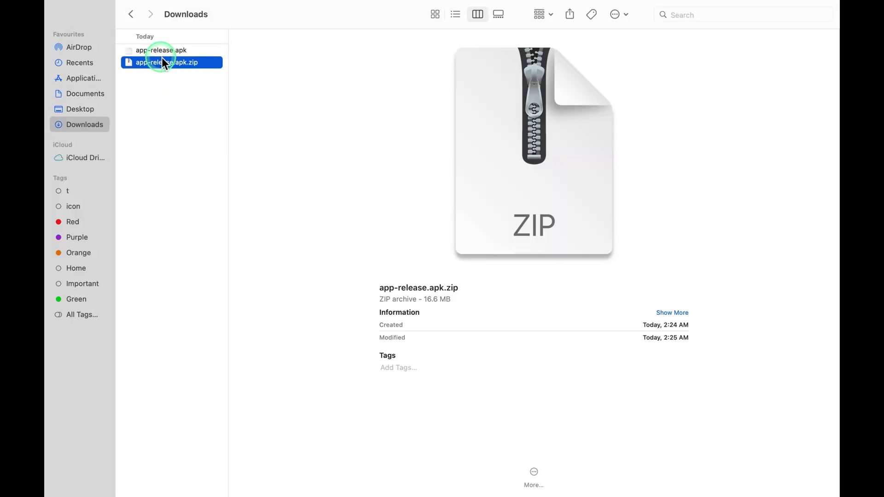
left_click(154, 52)
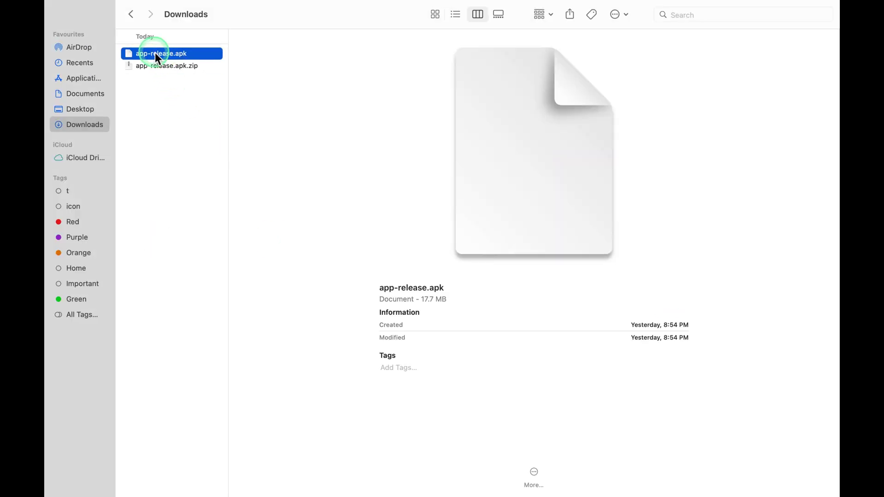
key("ctrl+Right")
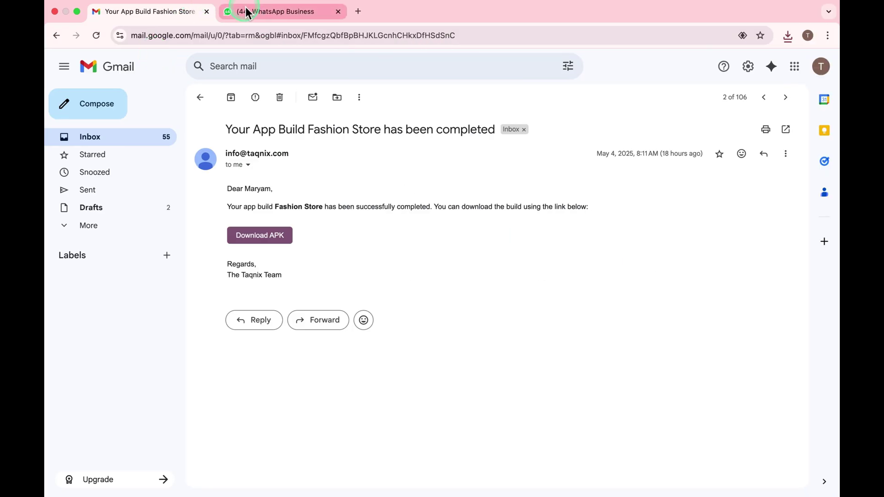
Attach app-release.apk from Downloads as a document in the WhatsApp Business chat and send it
left_click(236, 18)
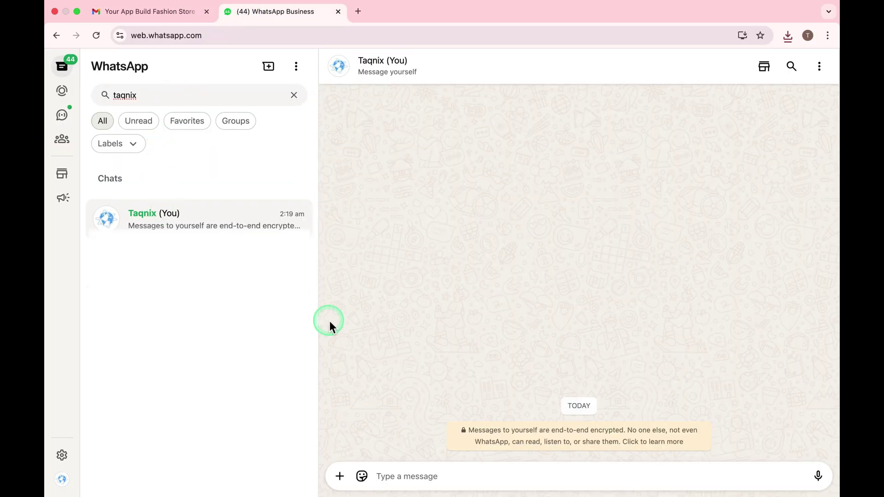
left_click(340, 476)
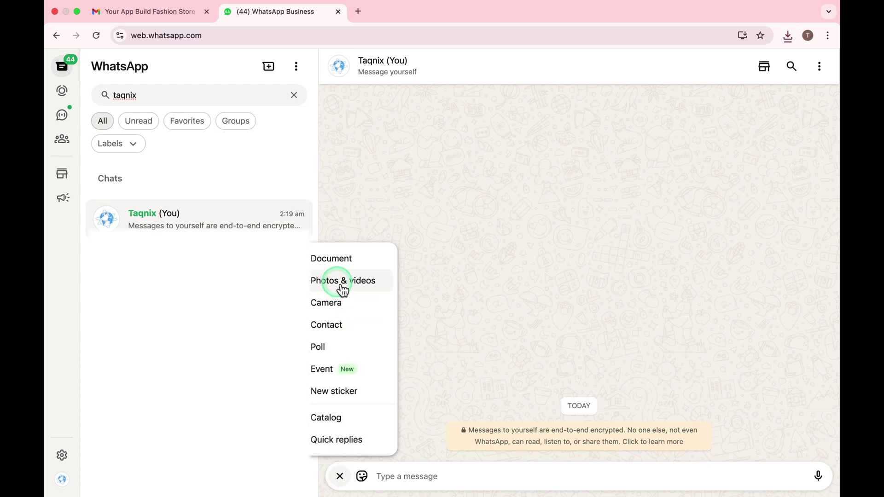
left_click(342, 268)
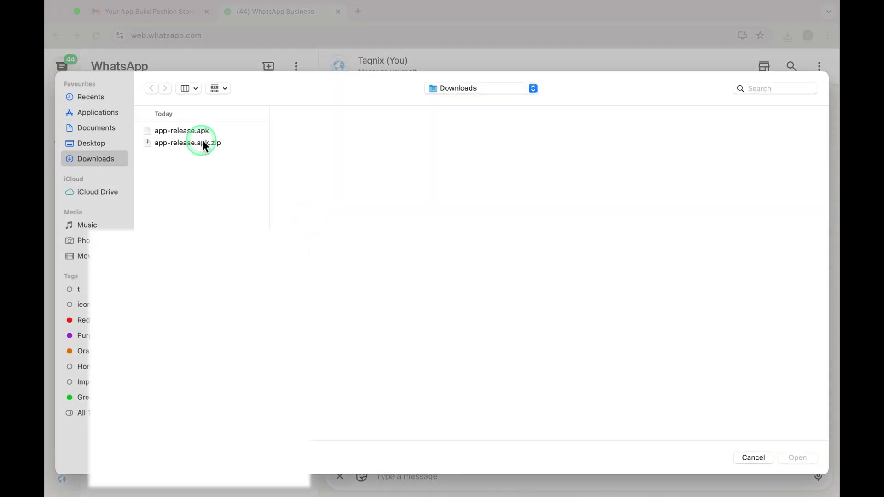
left_click(202, 133)
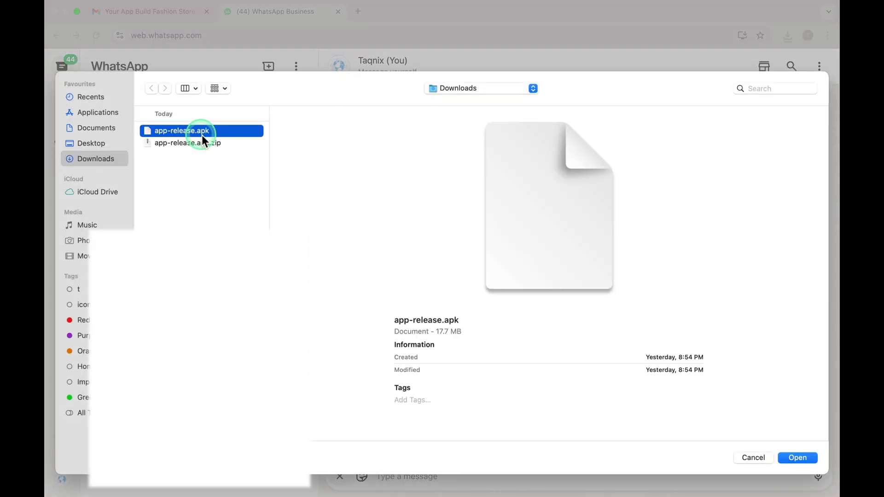
left_click(792, 457)
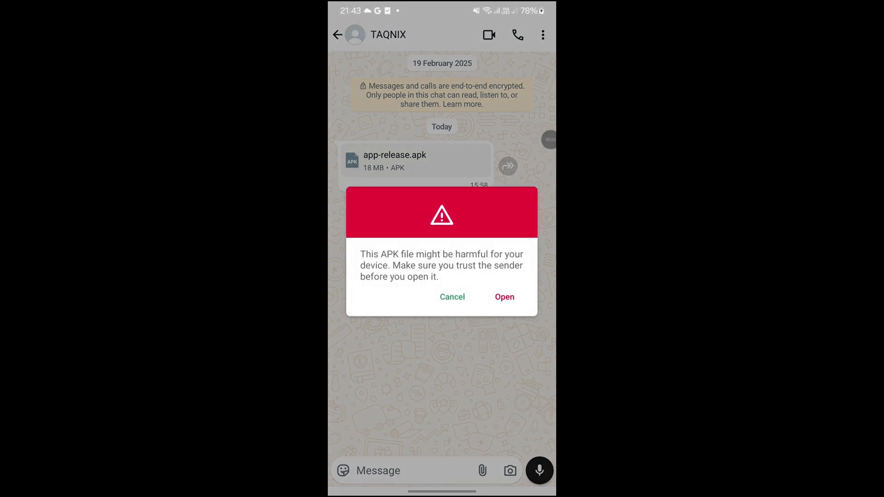
Open app-release.apk past the harm warning and install Fashion Store on the phone
left_click(505, 297)
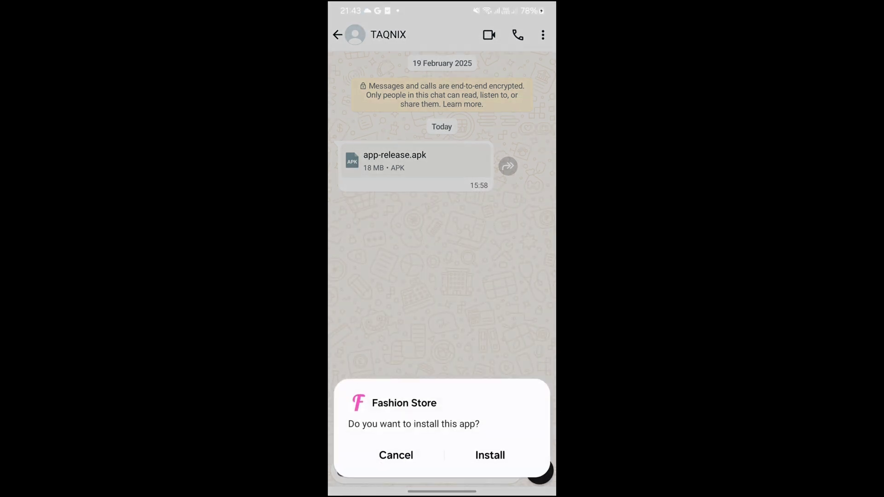
left_click(490, 455)
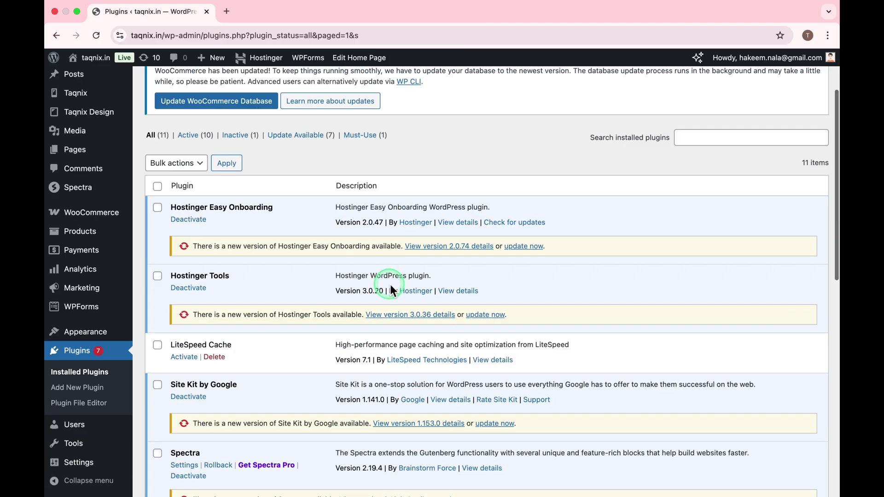
Launch Taqnix Design's Design Online tool from the Plugins page in a new tab
scroll(390, 285, "down", 10)
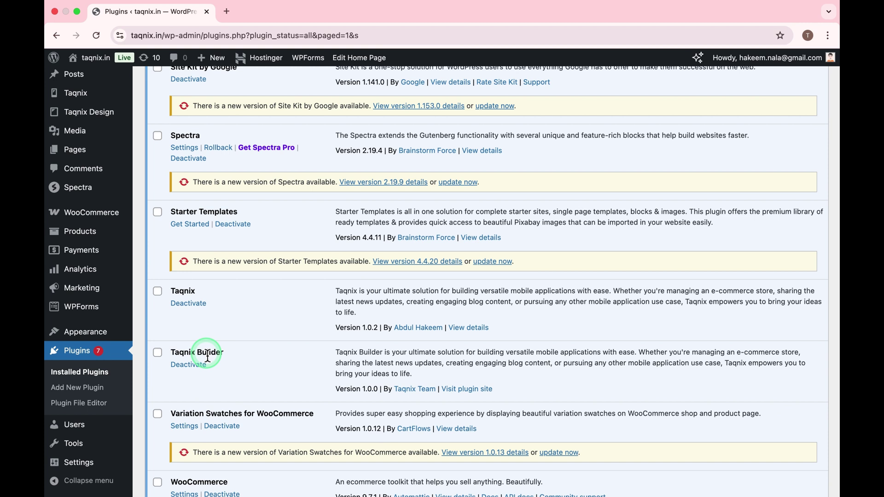
mouse_move(100, 124)
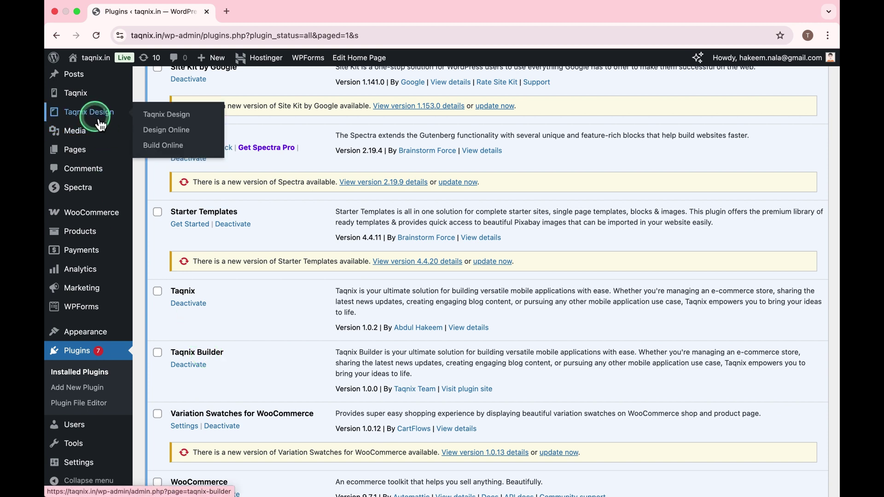
left_click(167, 134)
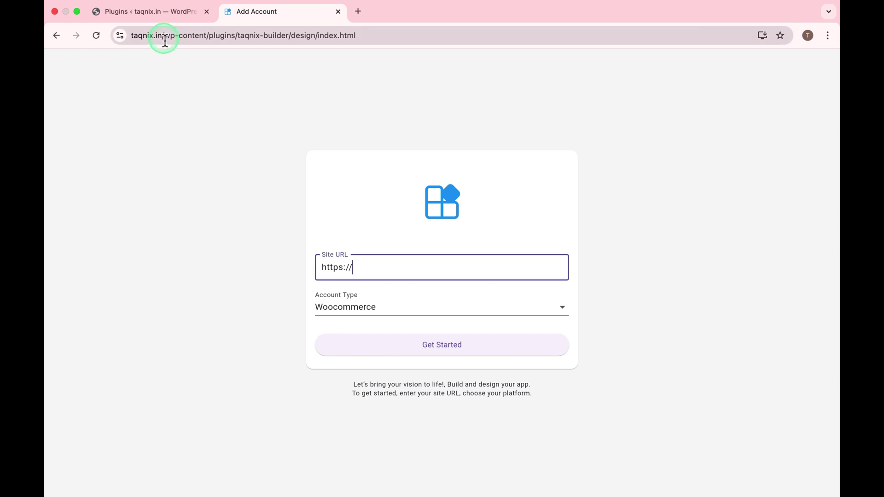
left_click_drag(163, 38, 119, 35)
key("super+c")
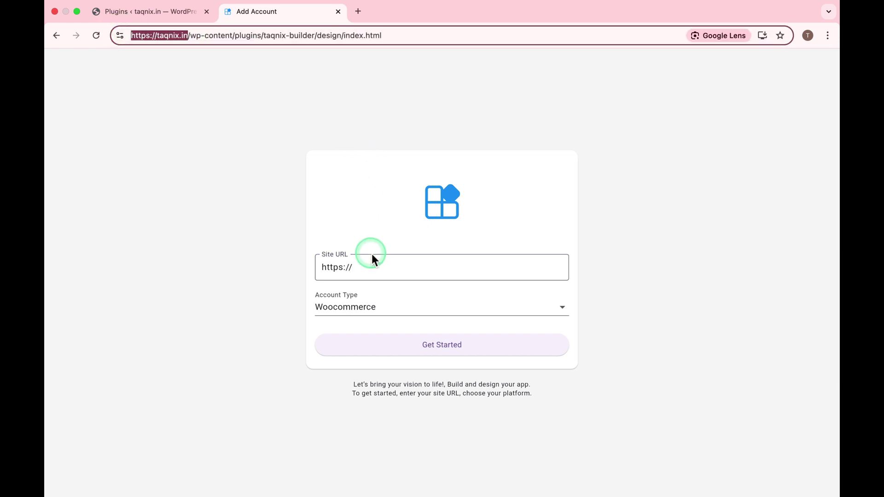
left_click_drag(363, 269, 309, 263)
key("super+v")
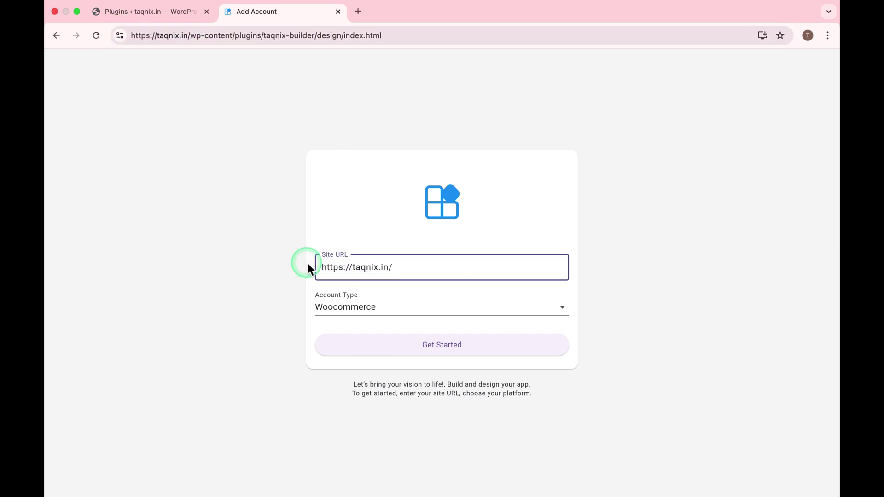
key("BackSpace")
left_click(407, 354)
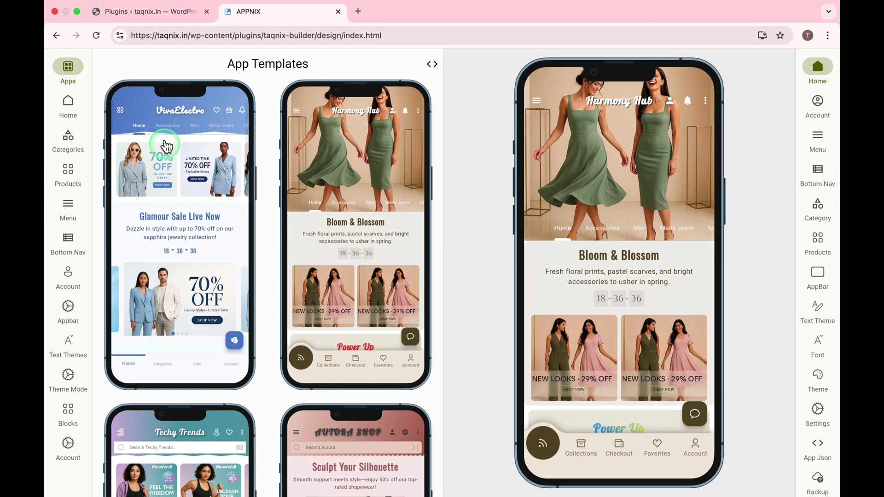
Apply the VivaElectro template and save the app's JSON configuration to the backend
left_click(151, 111)
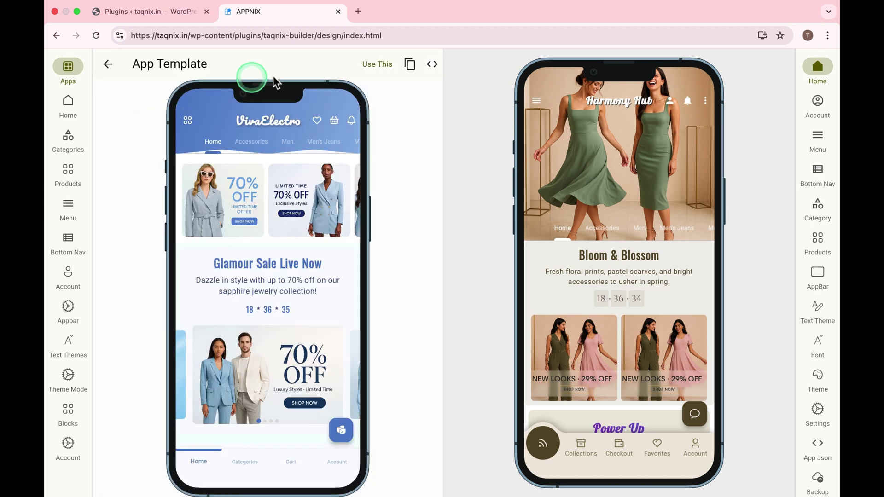
left_click(376, 65)
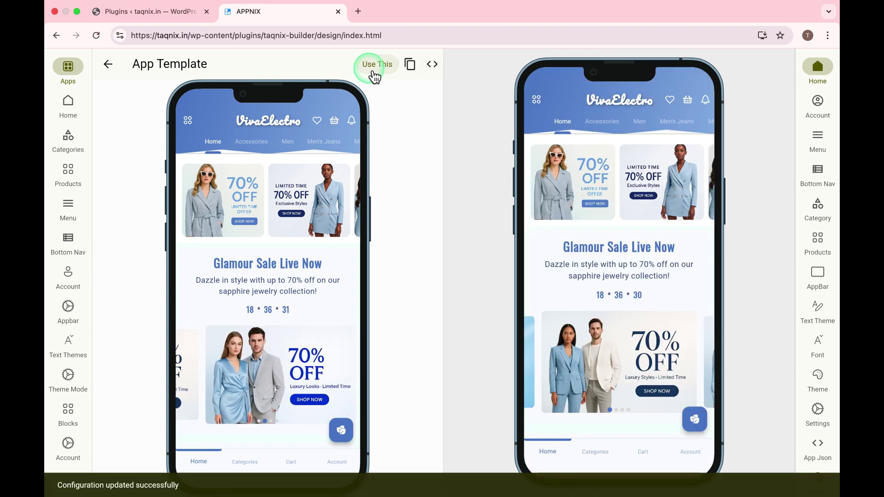
left_click(802, 126)
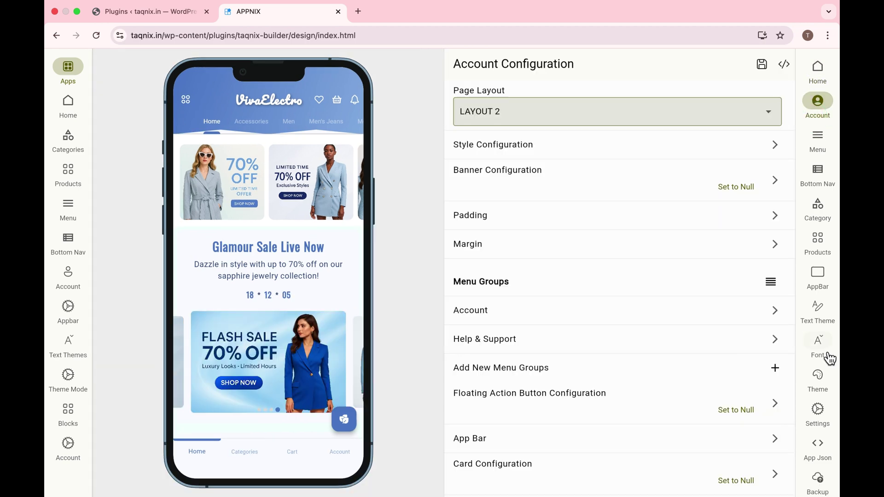
left_click(820, 459)
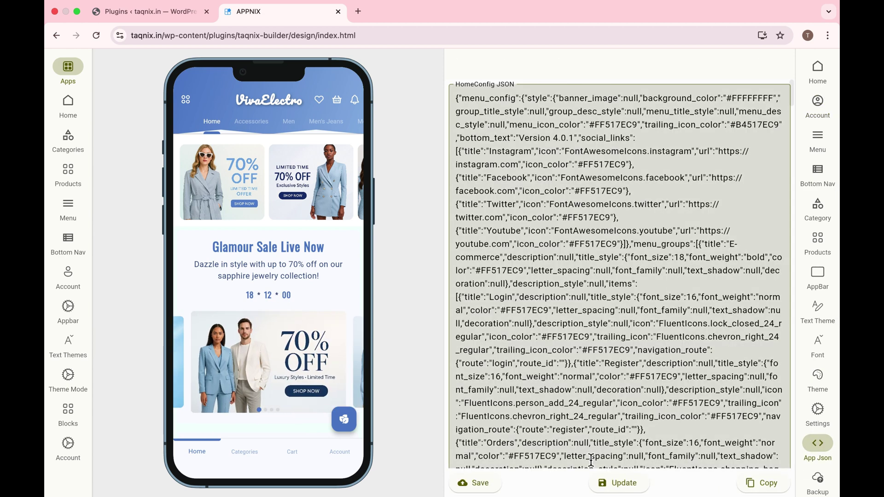
left_click(491, 486)
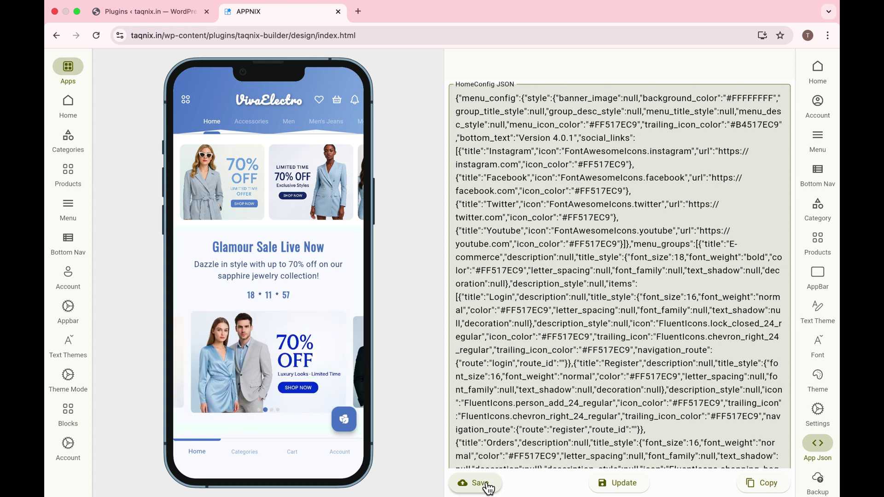
left_click(69, 109)
Browse the Categories, Products, Menu, Bottom Nav and Account template sets, ending on Appbar
left_click(69, 143)
left_click(70, 175)
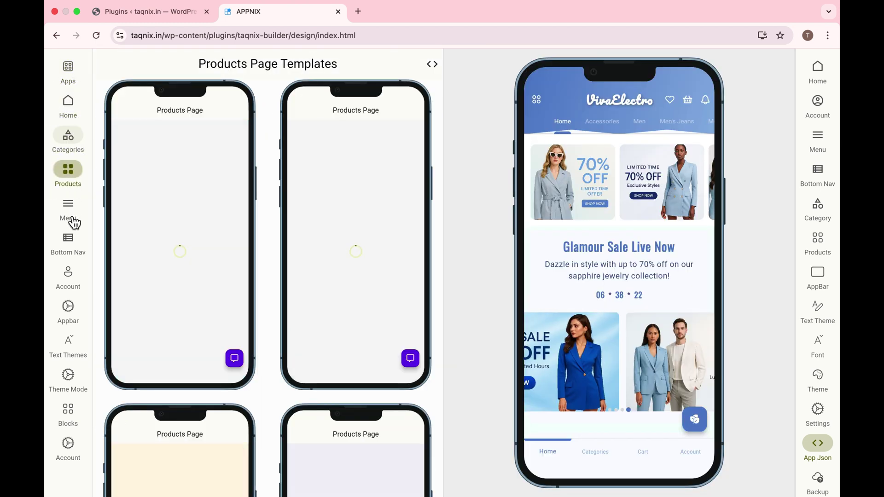
left_click(72, 216)
left_click(71, 245)
left_click(72, 280)
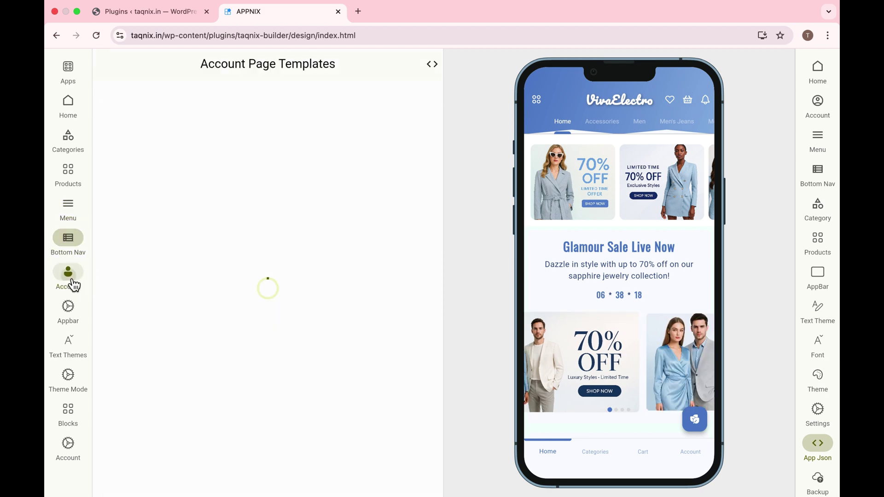
left_click(71, 314)
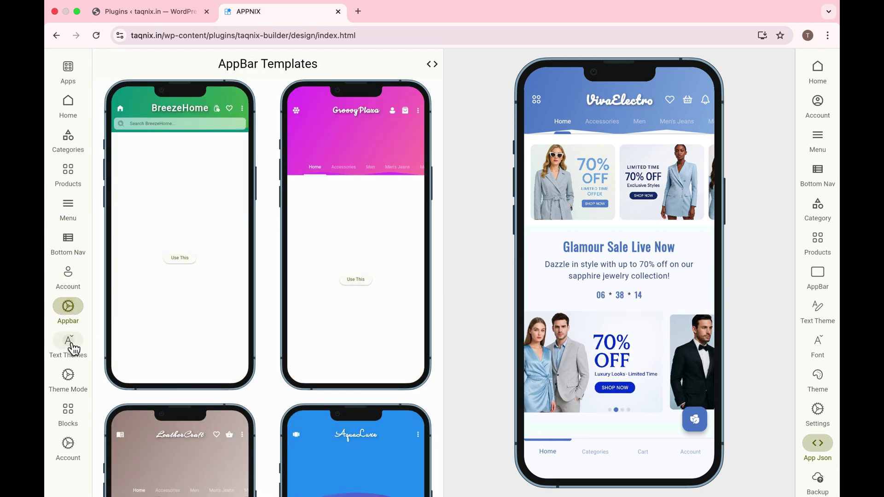